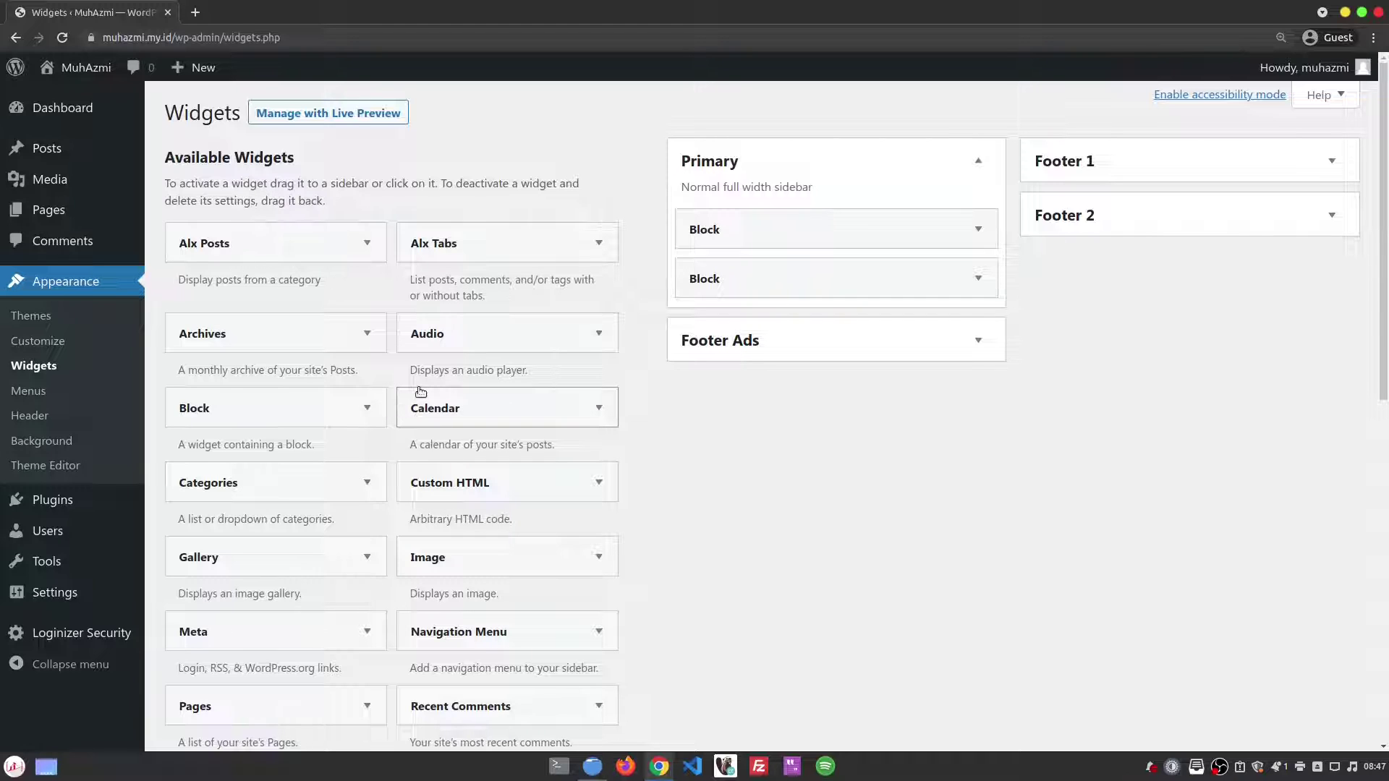
Examine the available widgets and the placement areas offered for Alx Posts, Alx Tabs, Archives, Audio and Block
scroll(486, 360, "down", 10)
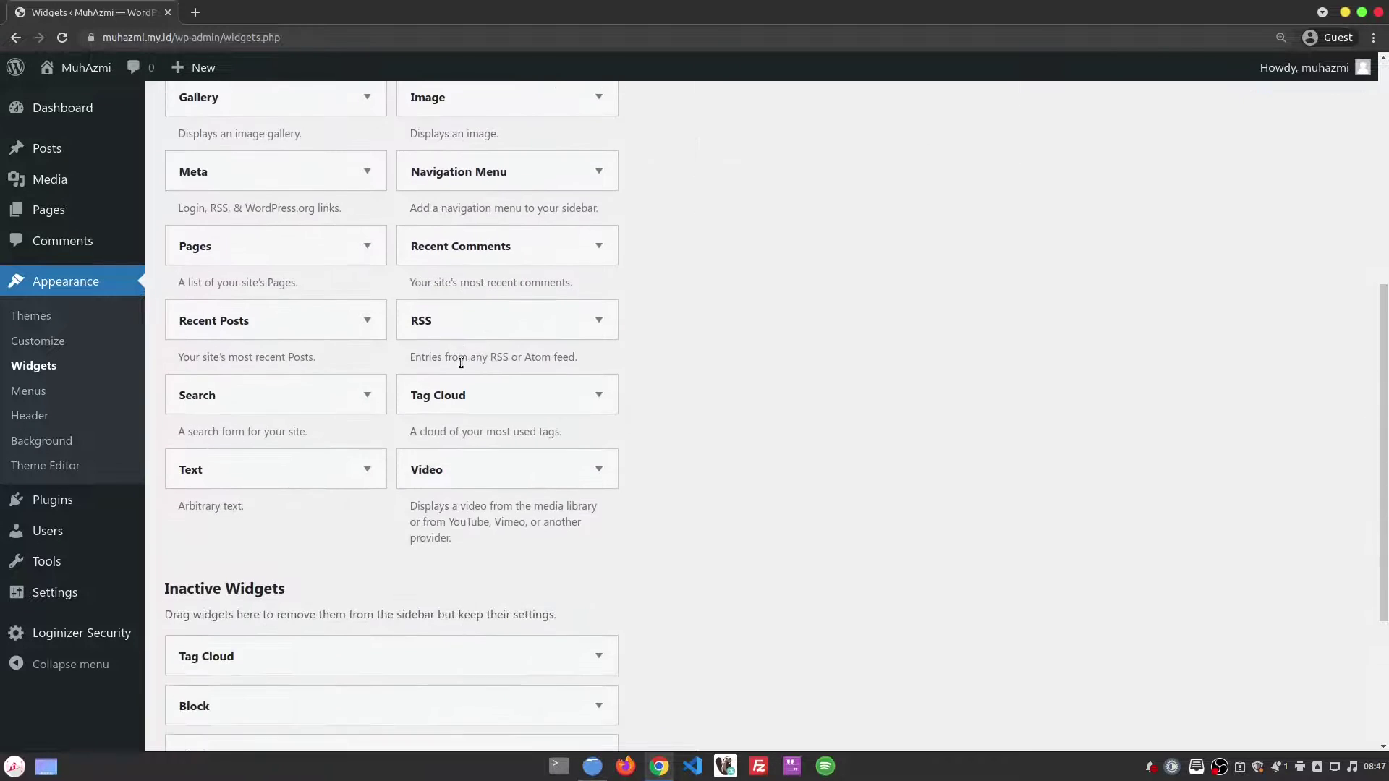
scroll(459, 361, "up", 10)
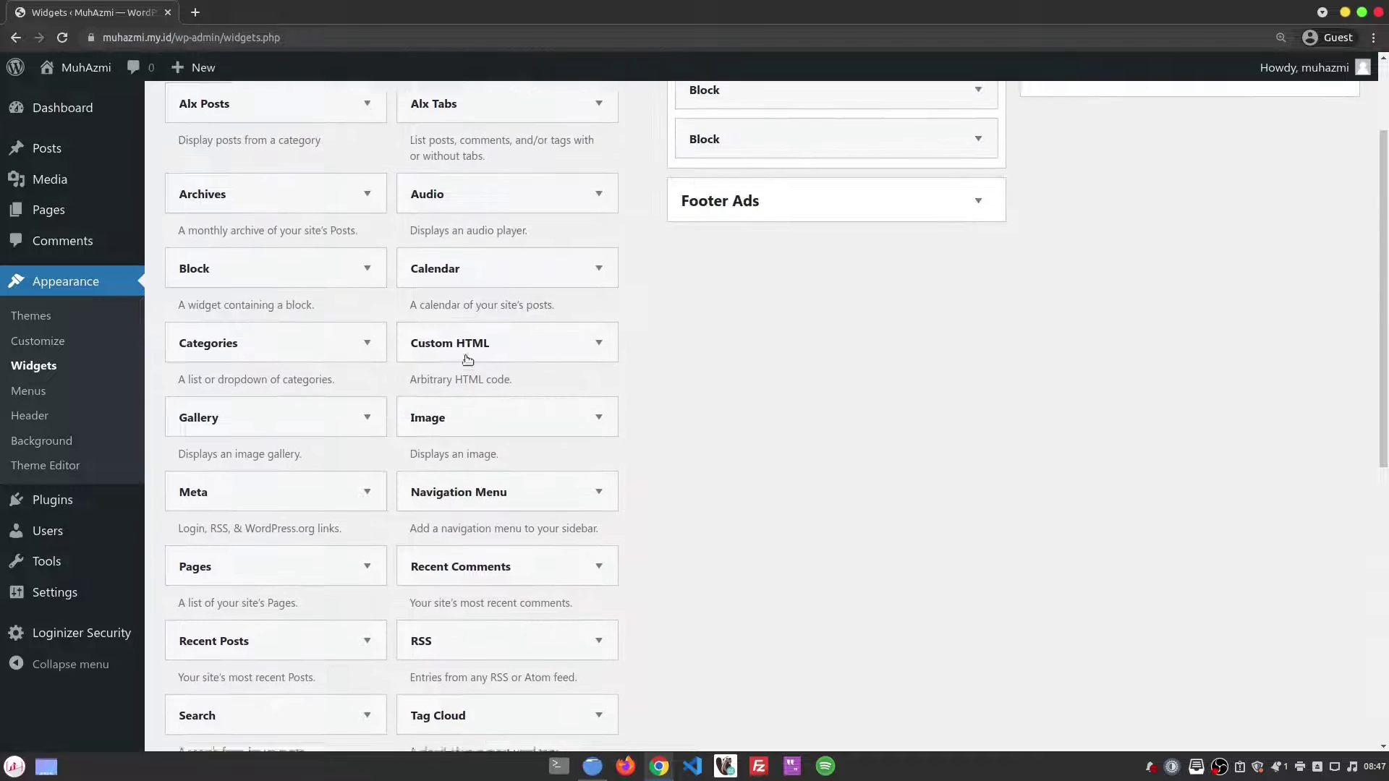
left_click(301, 248)
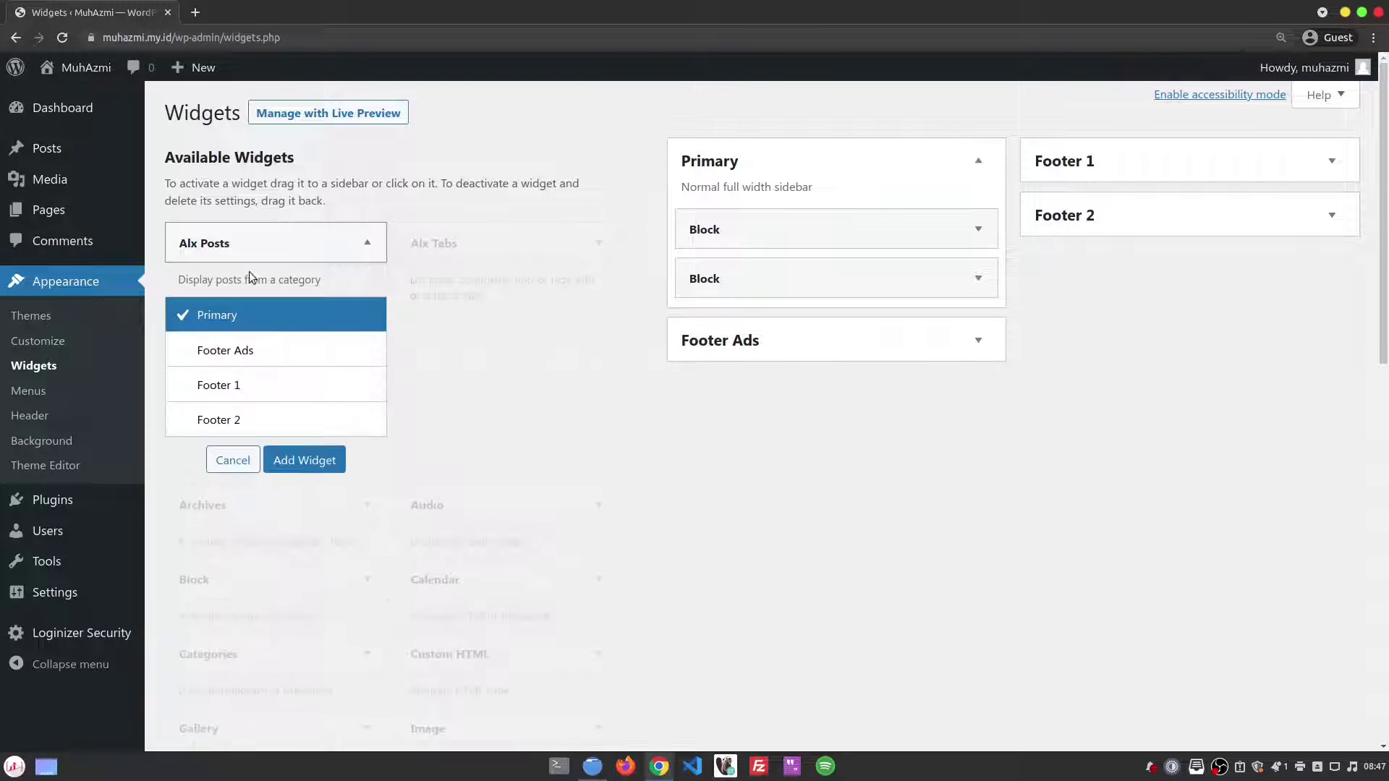
left_click(303, 251)
left_click(512, 249)
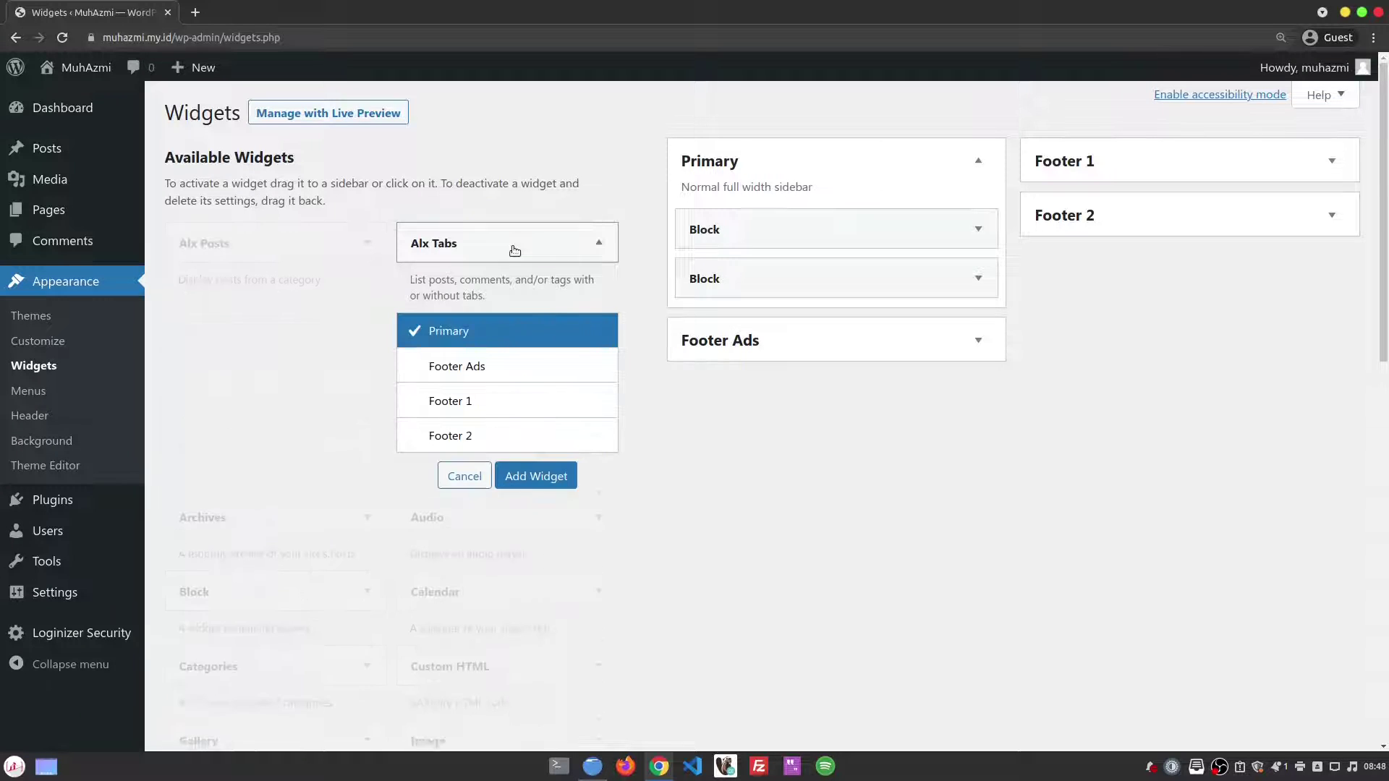
left_click(514, 251)
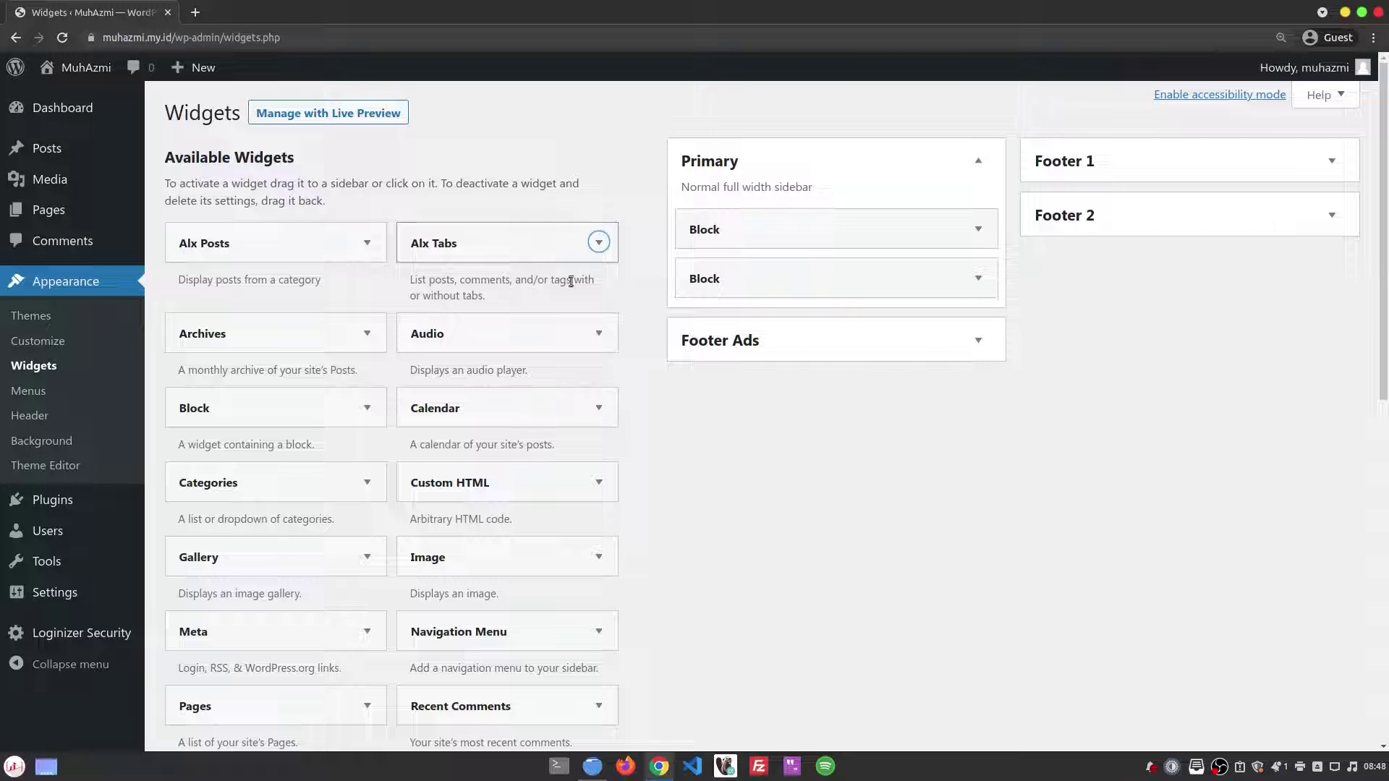
left_click(288, 344)
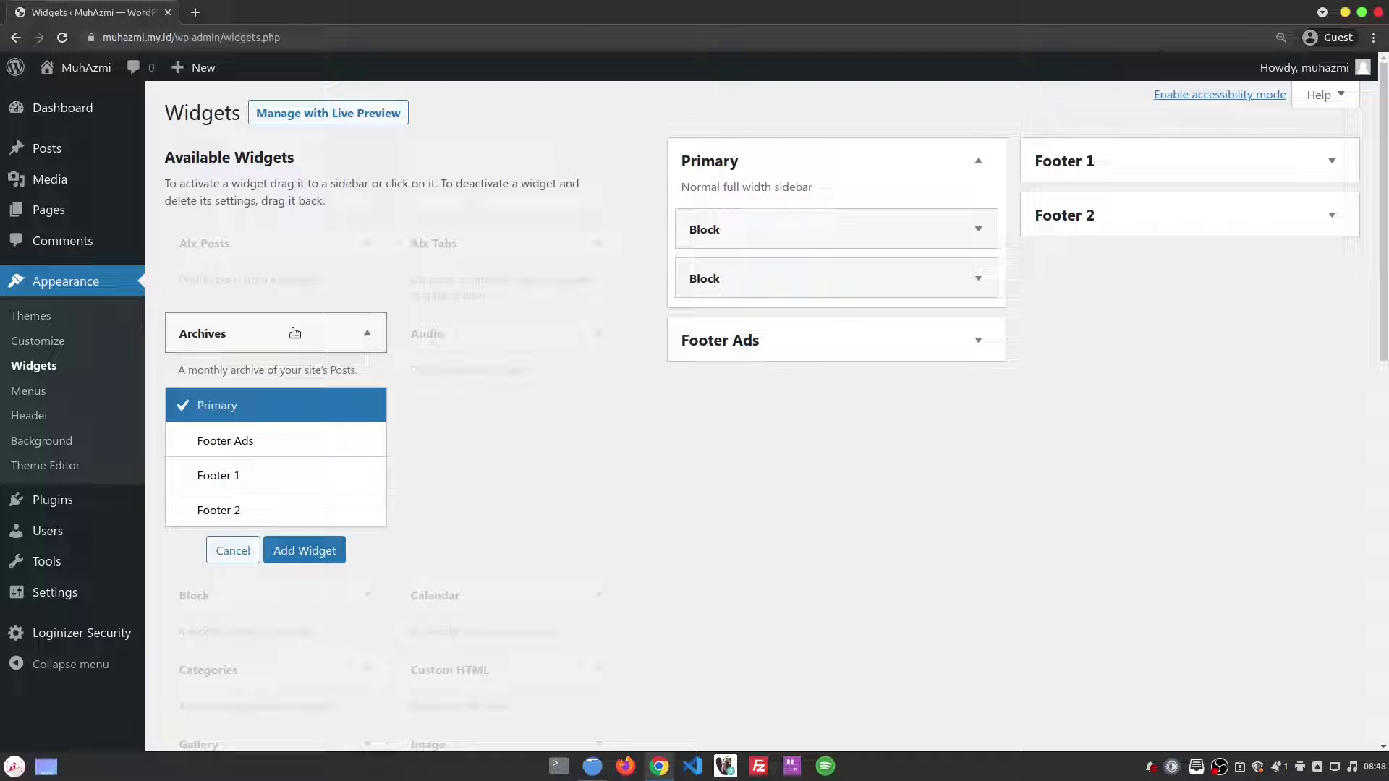
left_click(294, 333)
left_click(520, 340)
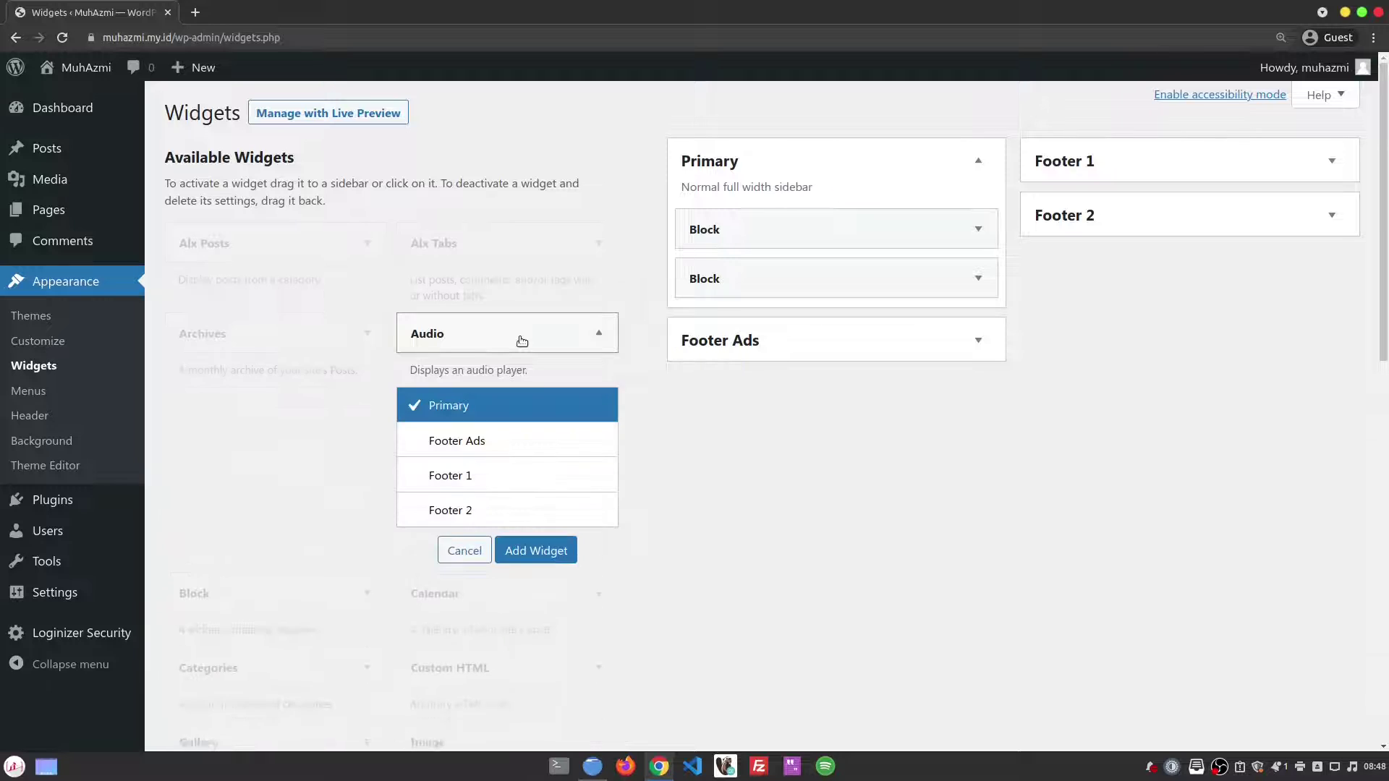
left_click(521, 341)
left_click(272, 412)
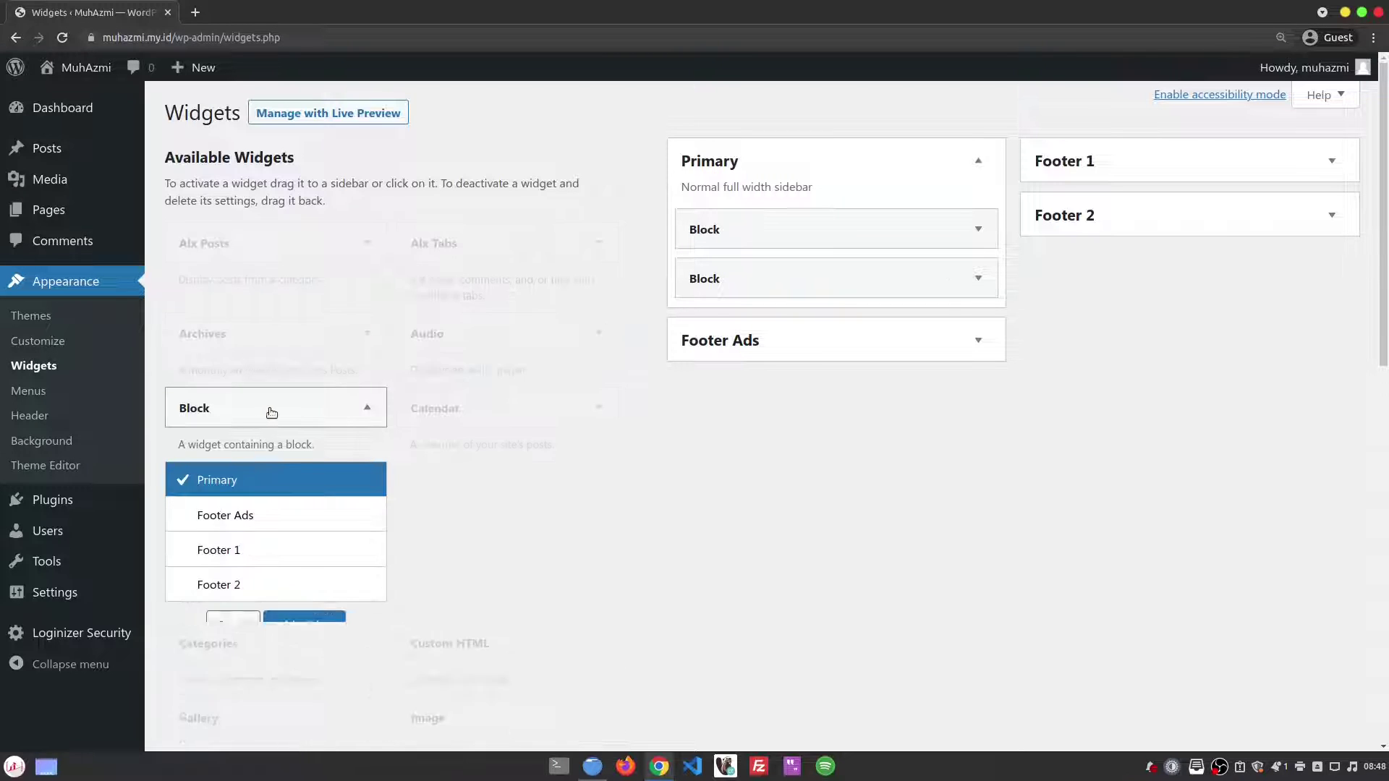
left_click(303, 408)
scroll(498, 441, "down", 5)
scroll(497, 441, "up", 5)
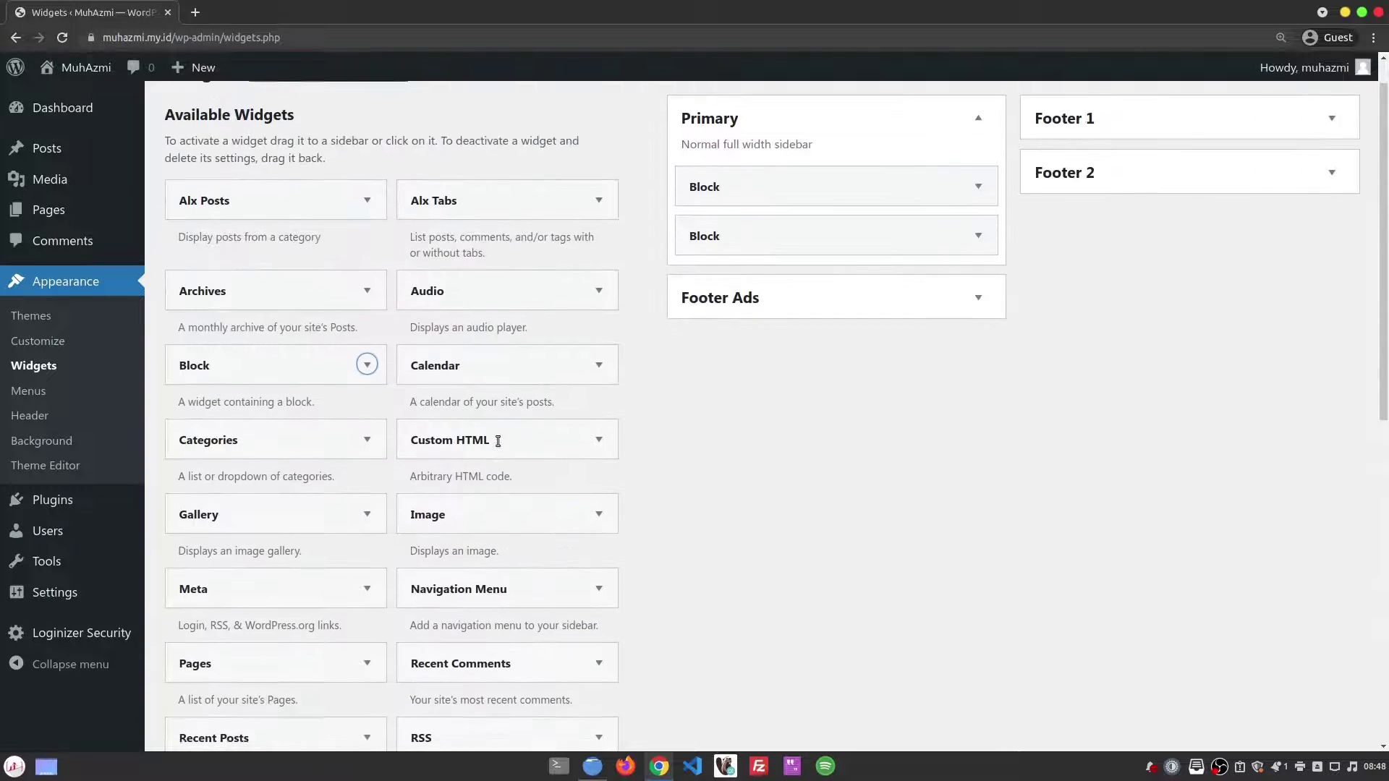
scroll(498, 441, "up", 1)
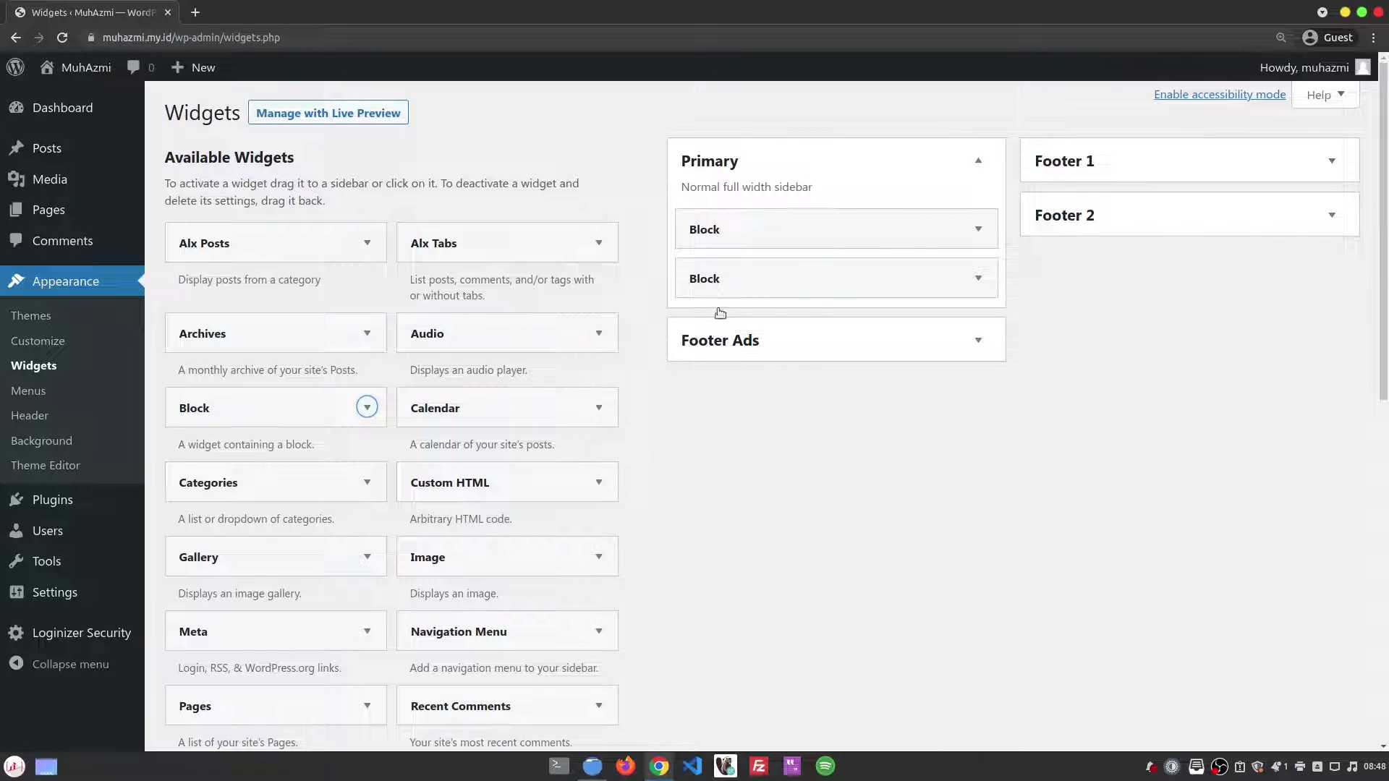
Expand the Footer Ads, Footer 1 and Footer 2 areas, and place a Calendar widget below the existing blocks in the Primary sidebar
left_click(800, 344)
left_click(1098, 167)
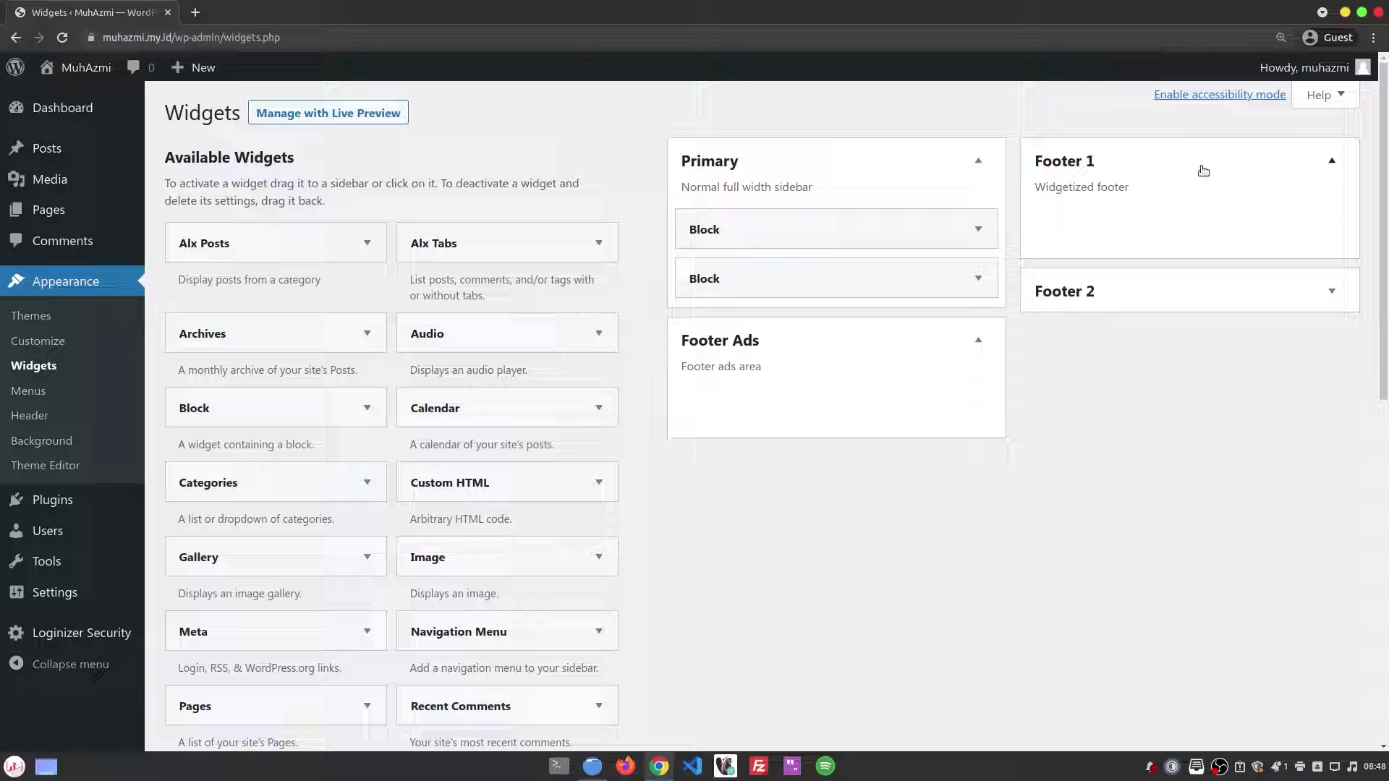
left_click(1110, 293)
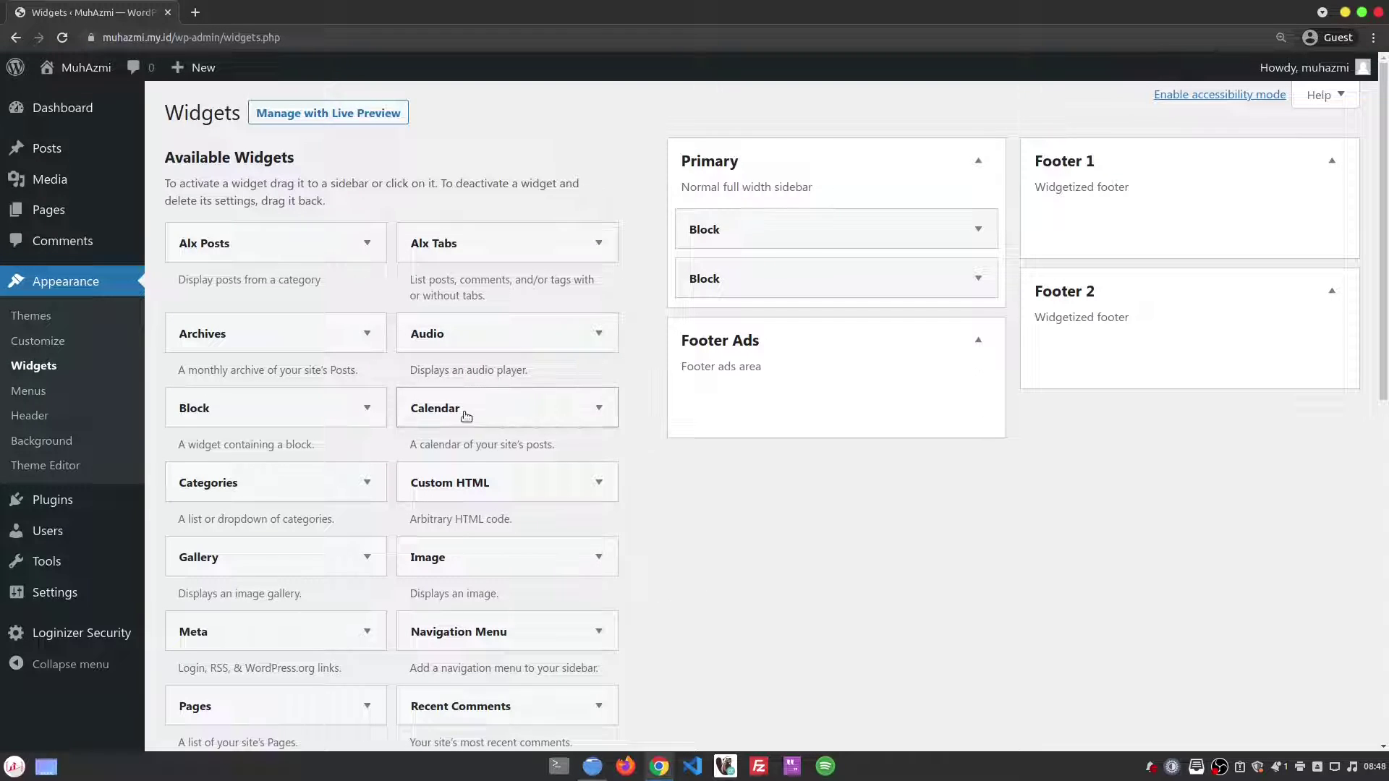
left_click_drag(484, 406, 790, 329)
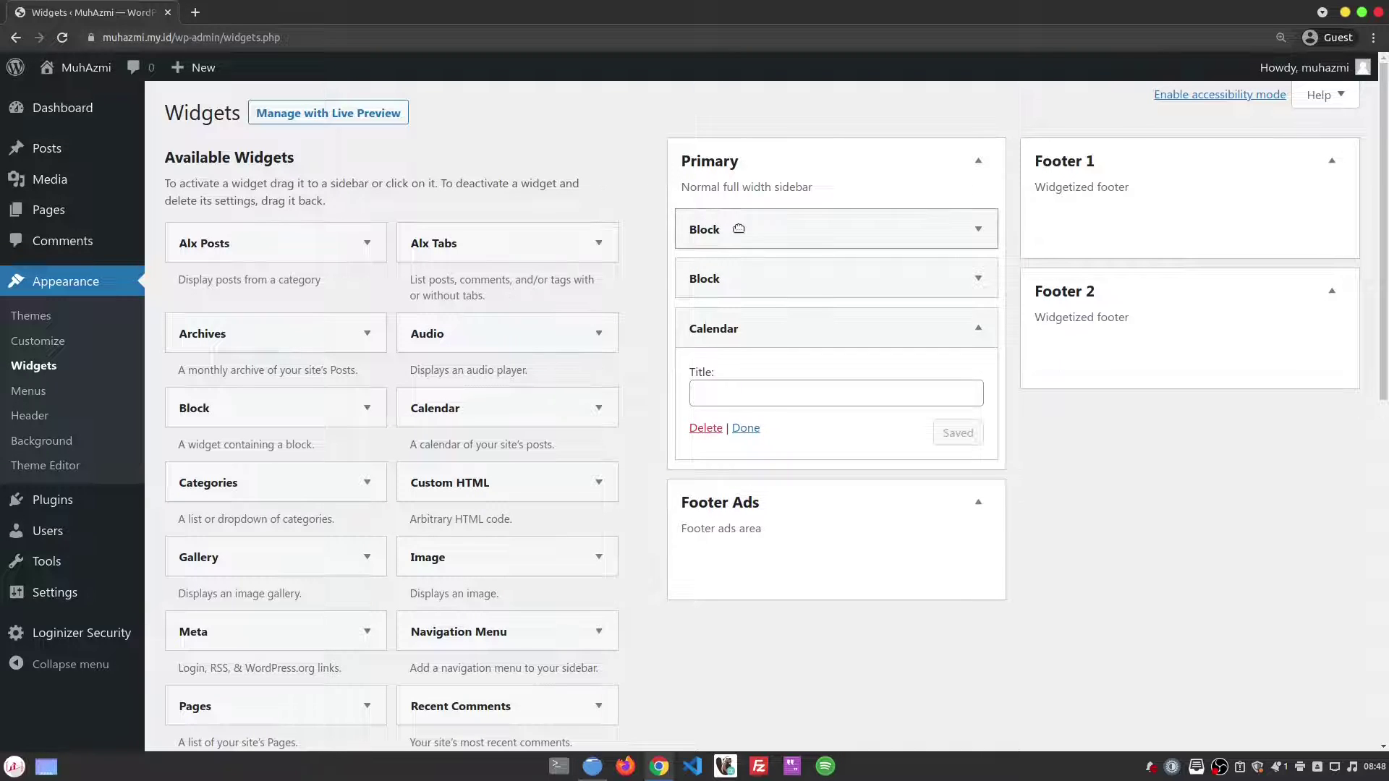
Examine the settings of the Block and Calendar widgets in the Primary area, plus the Inactive Widgets list
left_click(792, 234)
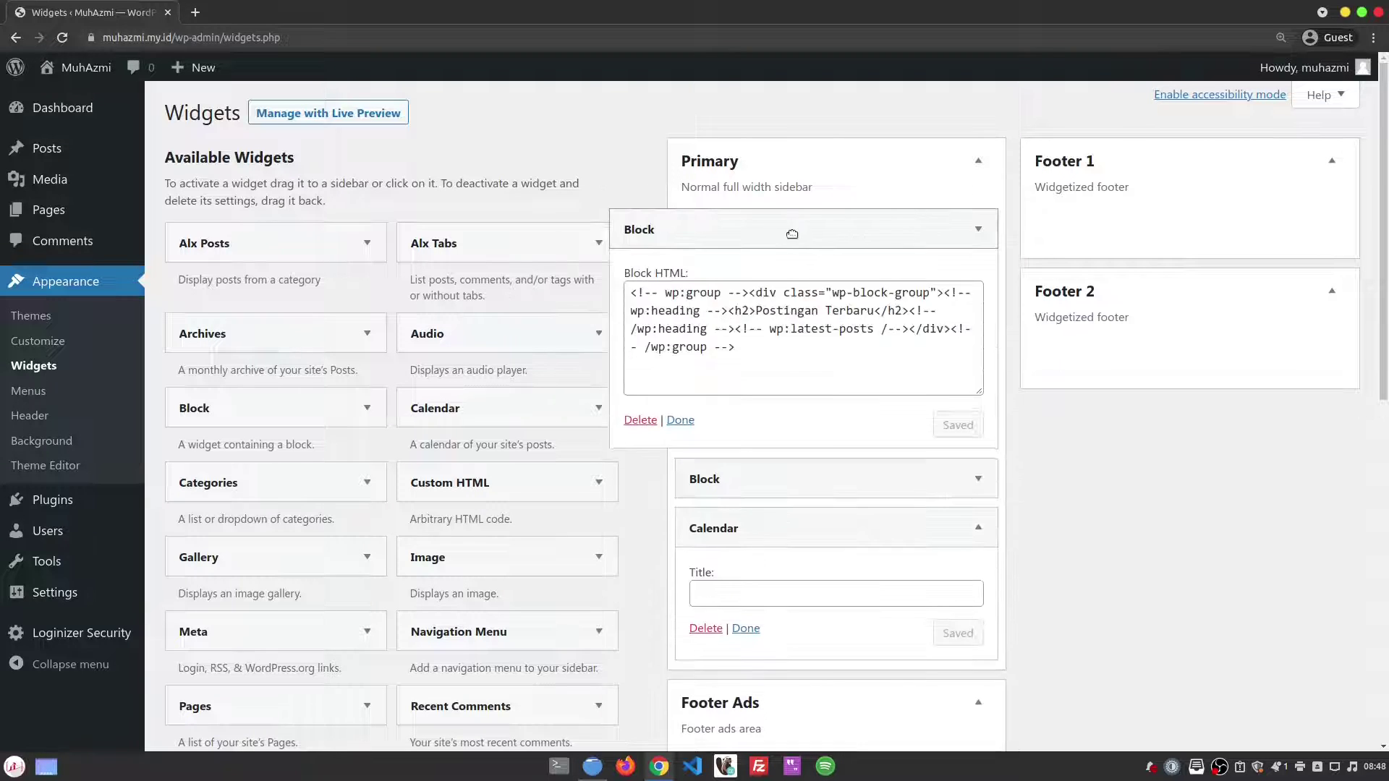
left_click(840, 233)
left_click(820, 275)
left_click(813, 279)
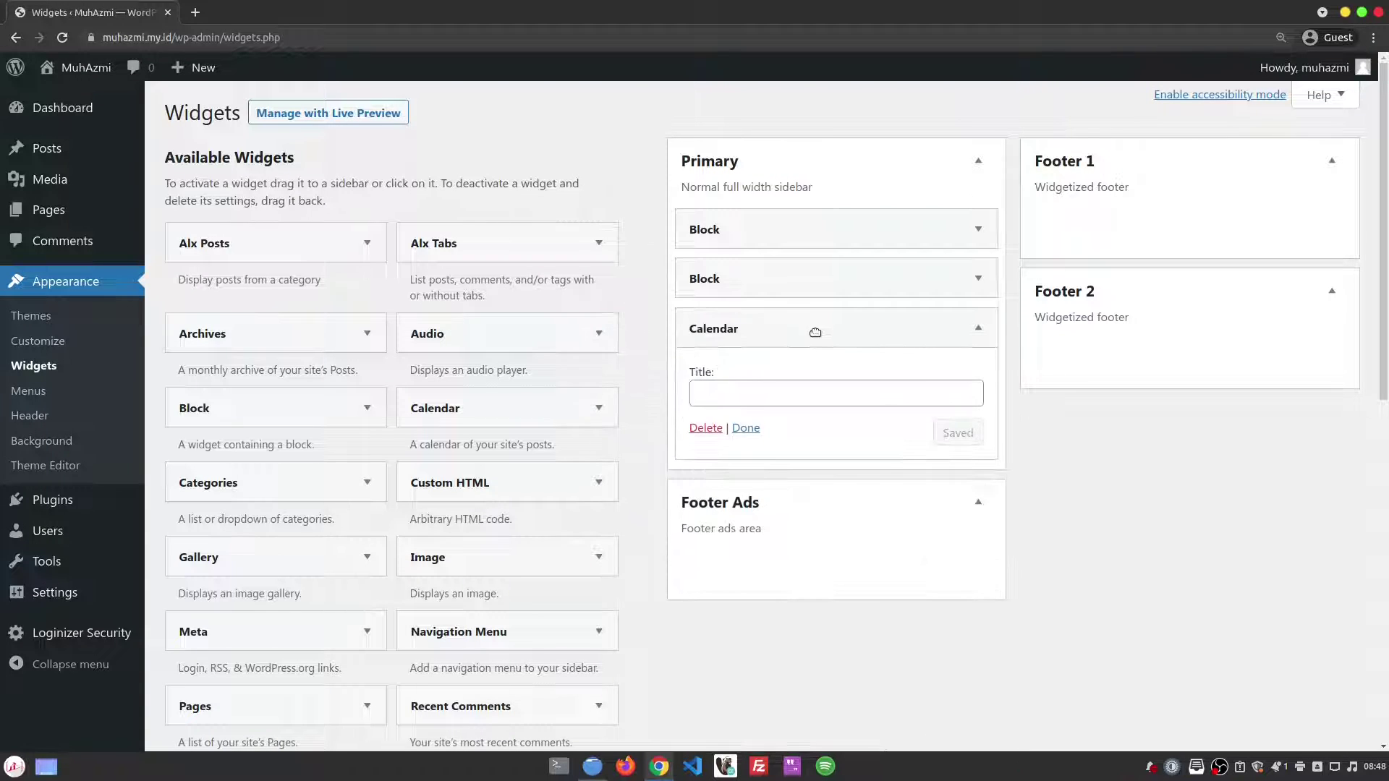
left_click(815, 330)
left_click(815, 330)
scroll(818, 329, "down", 3)
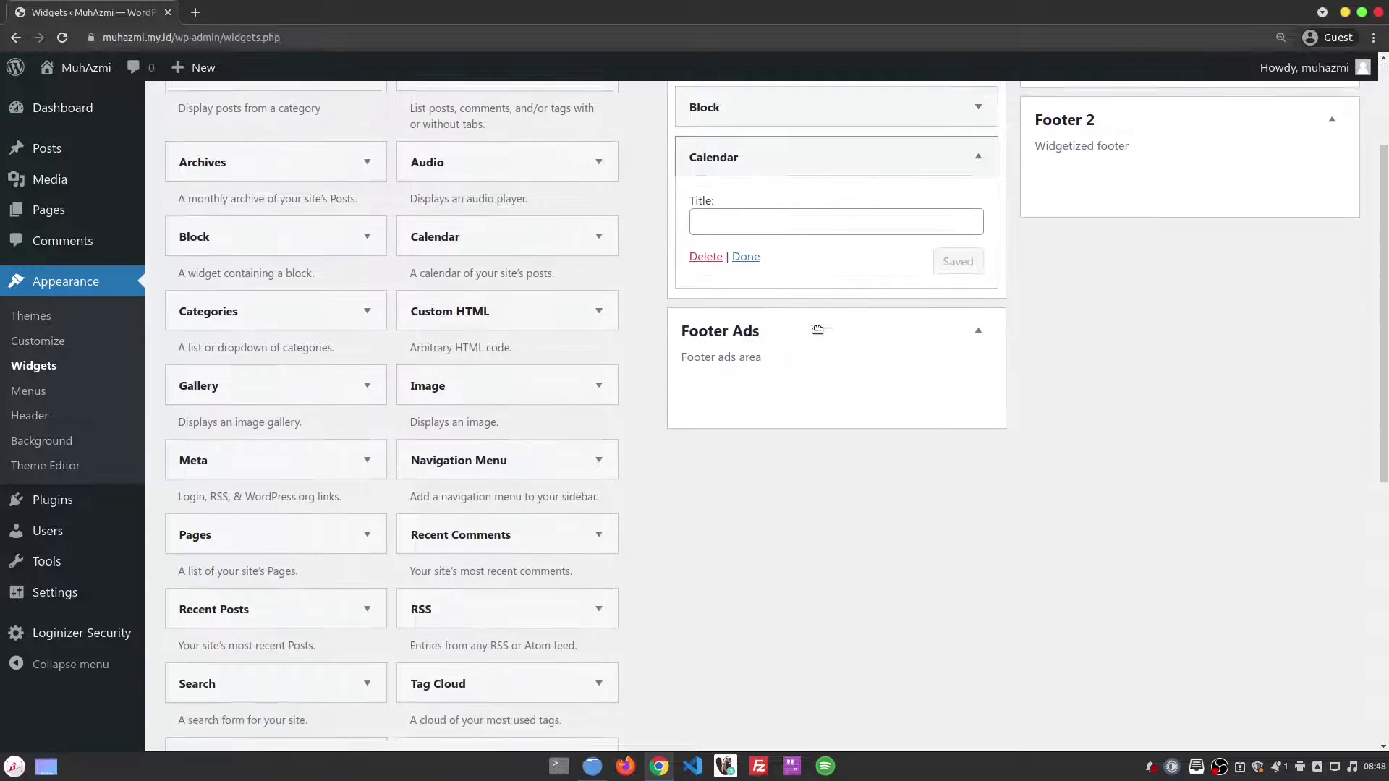
scroll(817, 330, "down", 8)
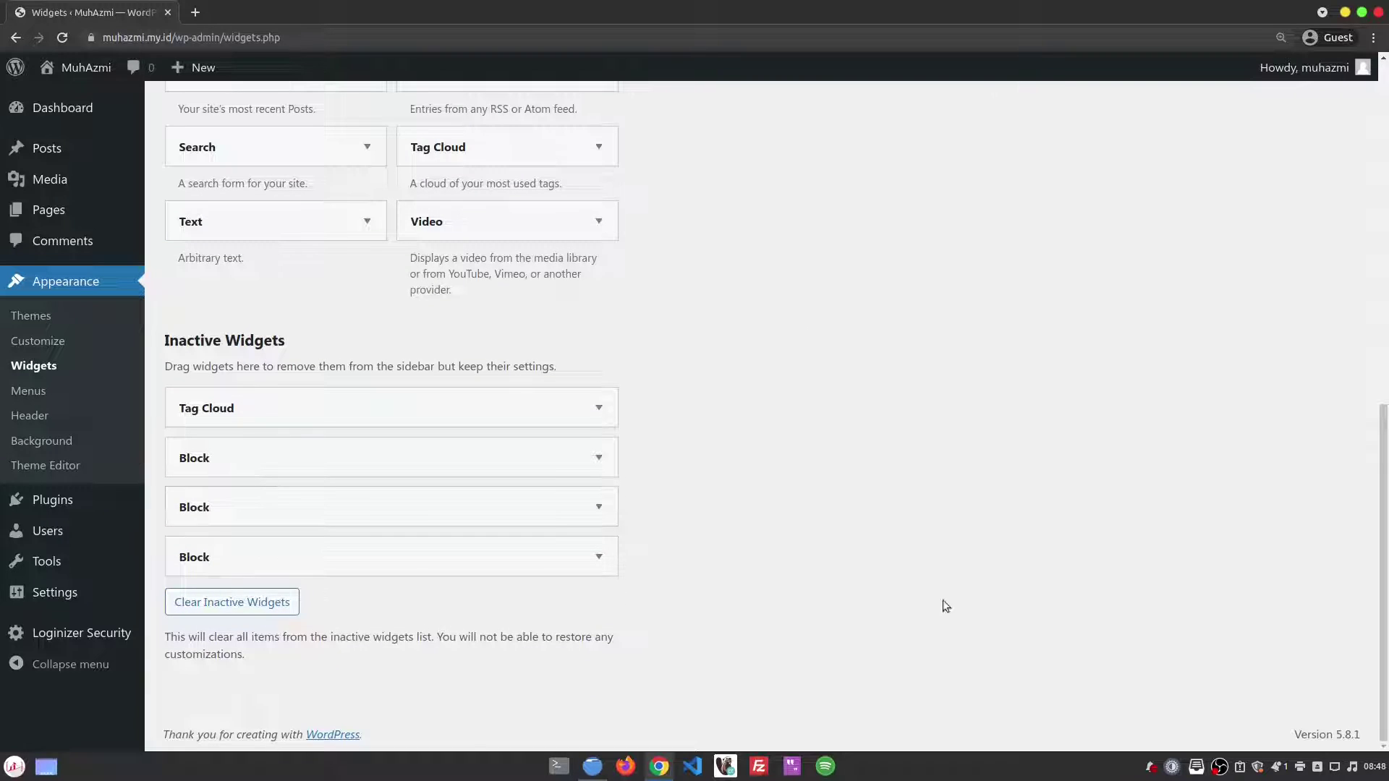
scroll(861, 612, "up", 10)
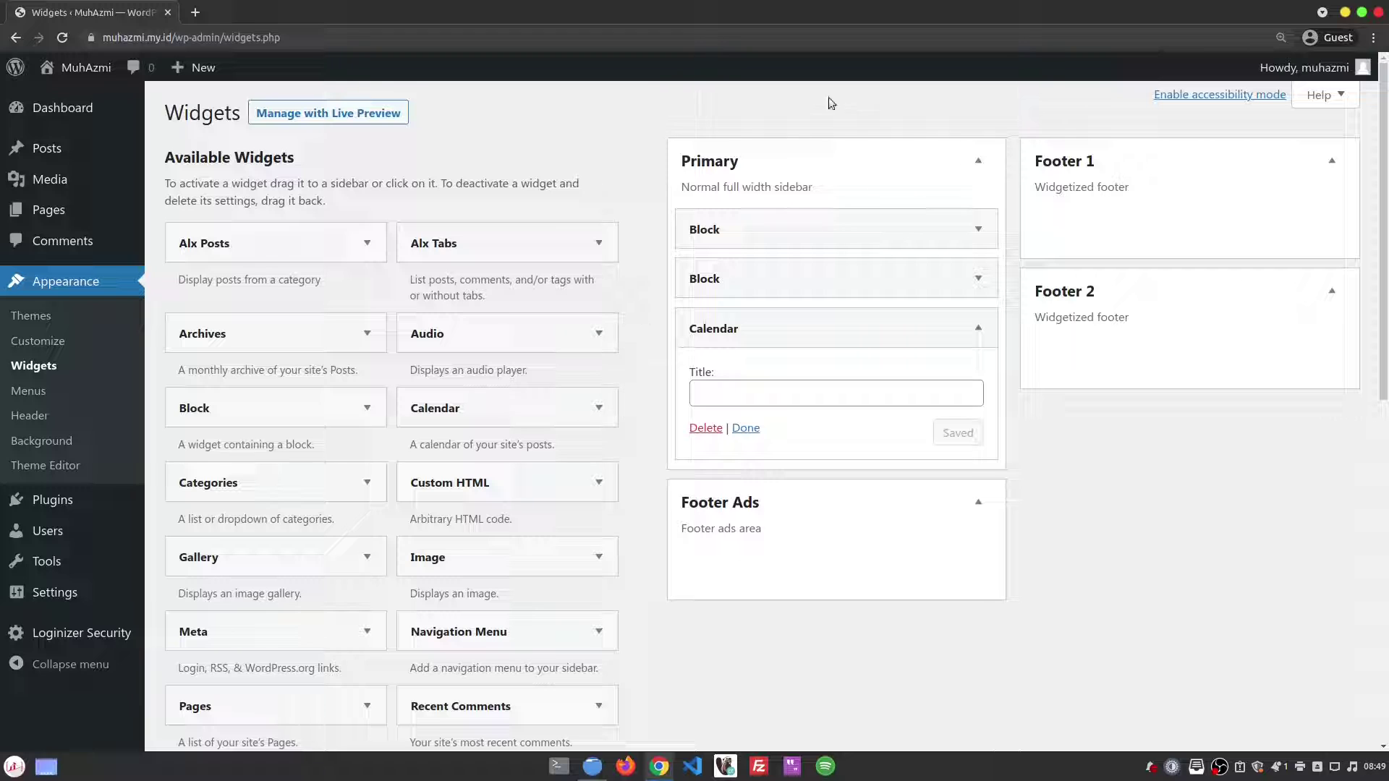
View the live site in a separate tab to check the sidebar for the calendar, and return to the widget management page
mouse_move(76, 68)
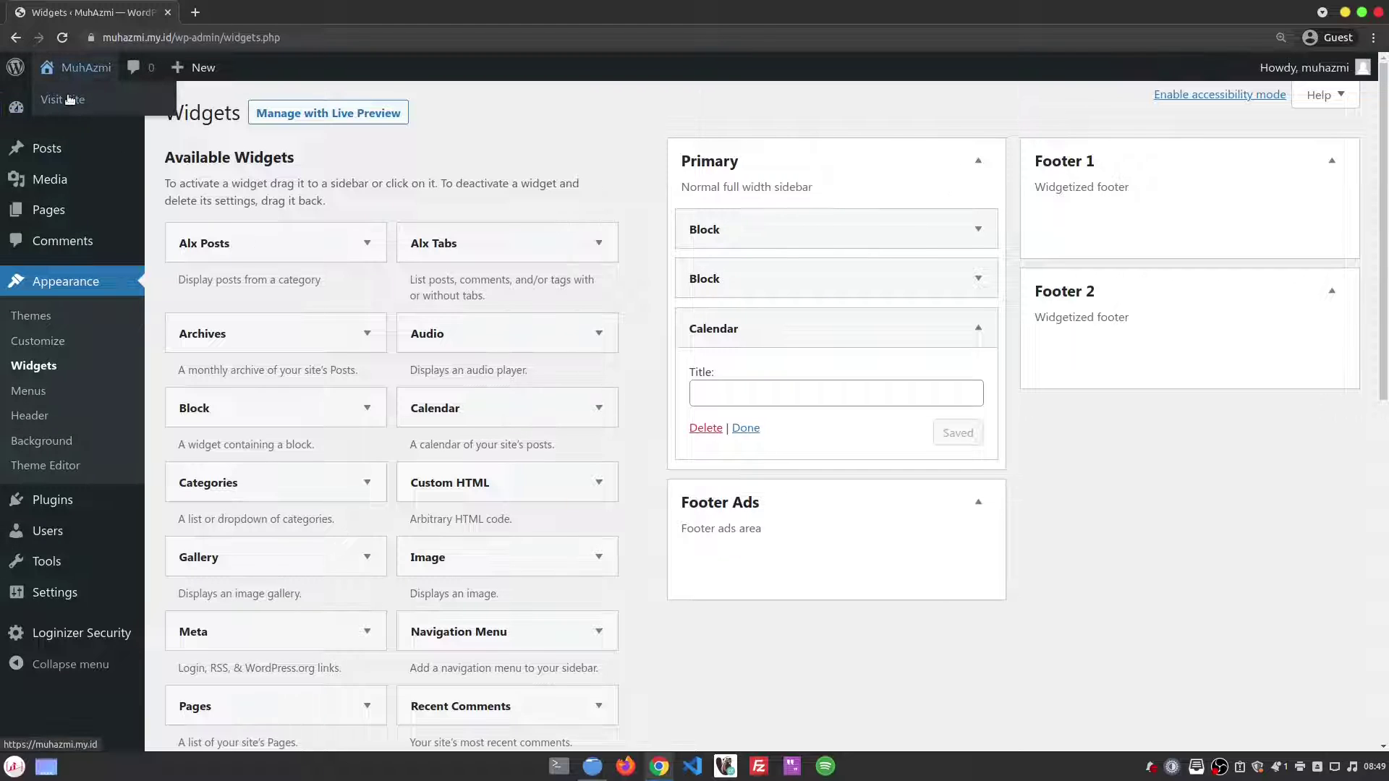
left_click(69, 99)
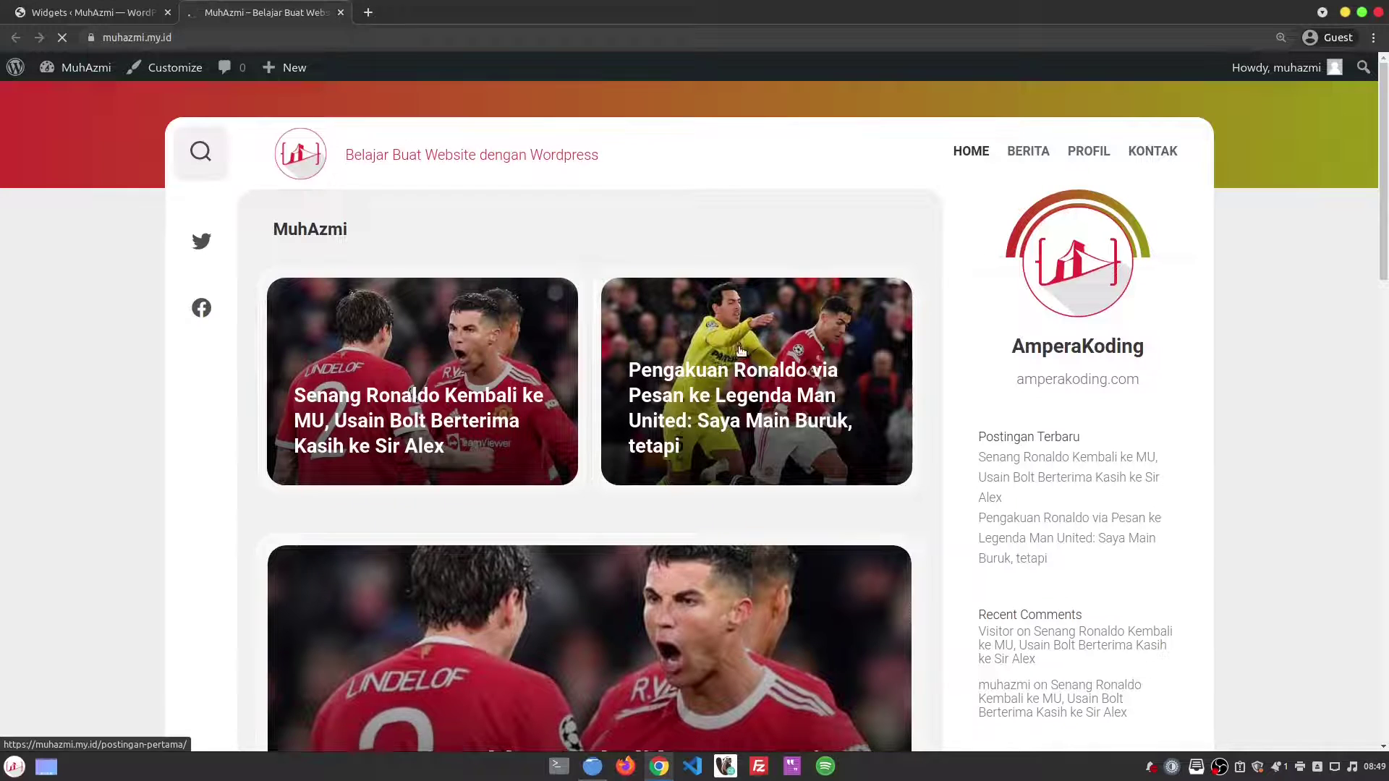
scroll(740, 350, "down", 6)
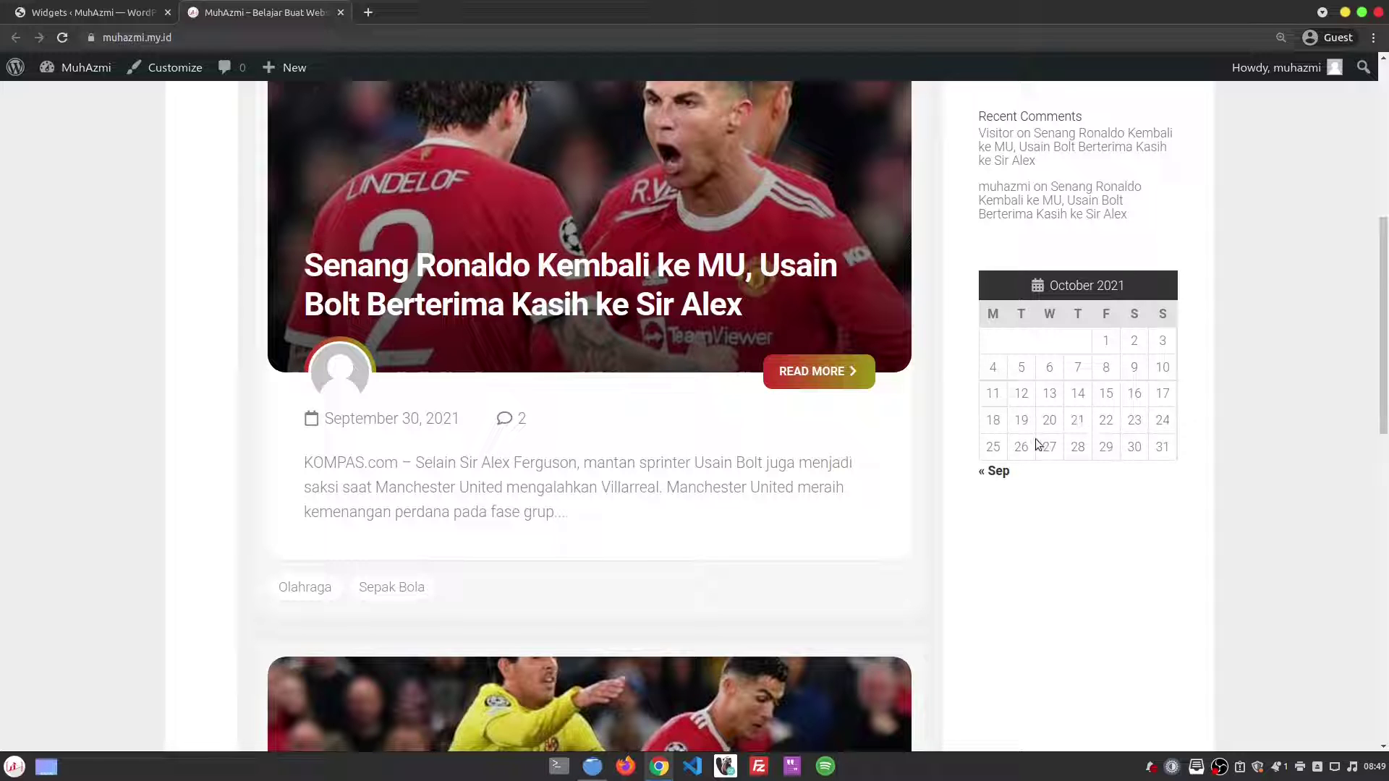
left_click(109, 12)
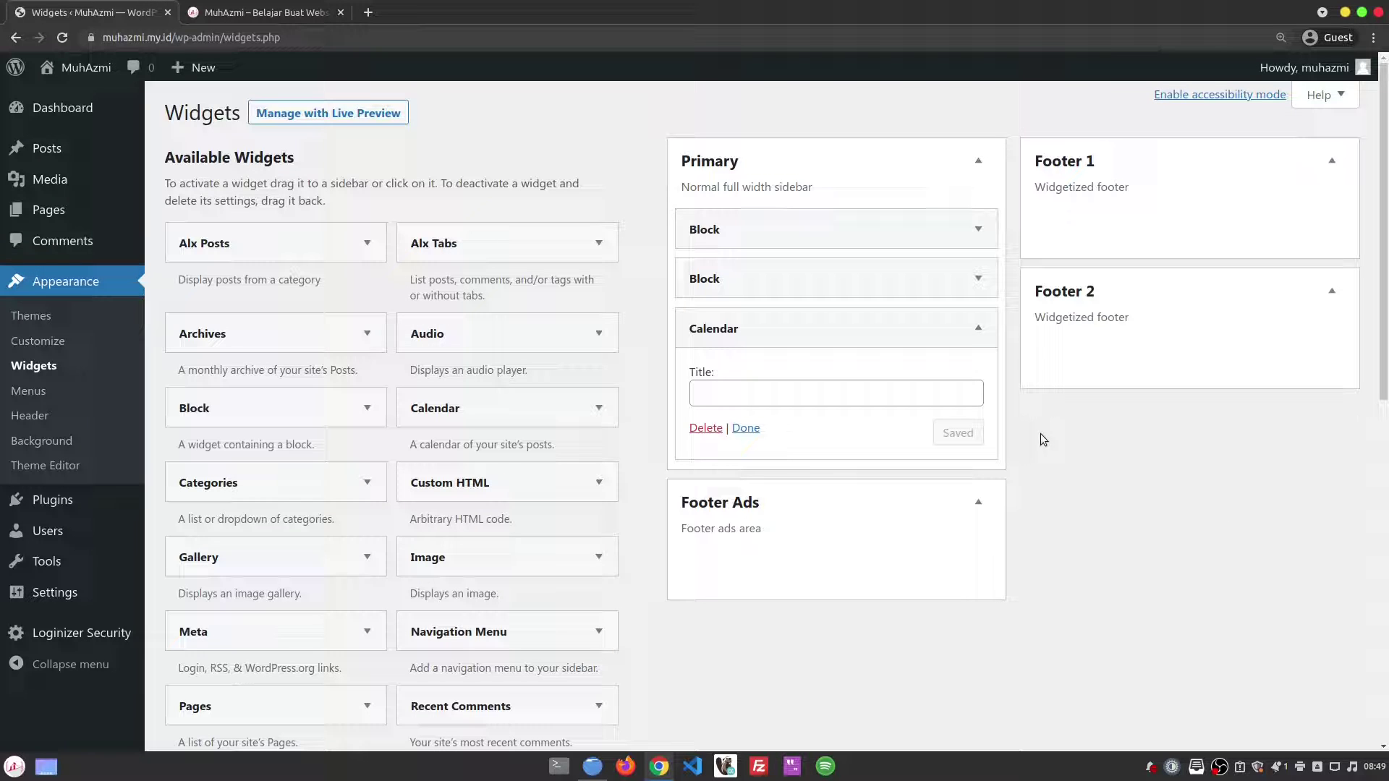
Add the Categories widget to the Primary area using its placement chooser
left_click(325, 487)
left_click(325, 487)
scroll(329, 485, "down", 3)
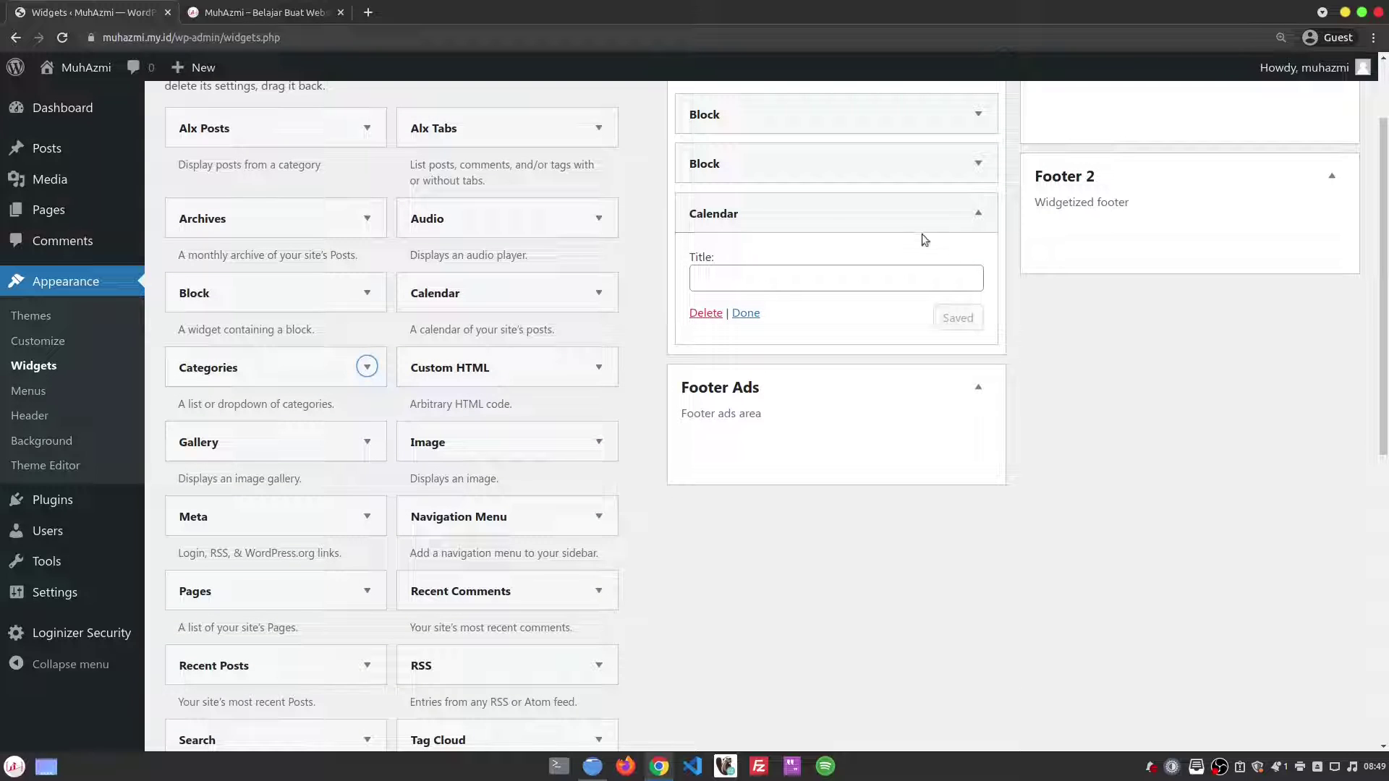
left_click(331, 365)
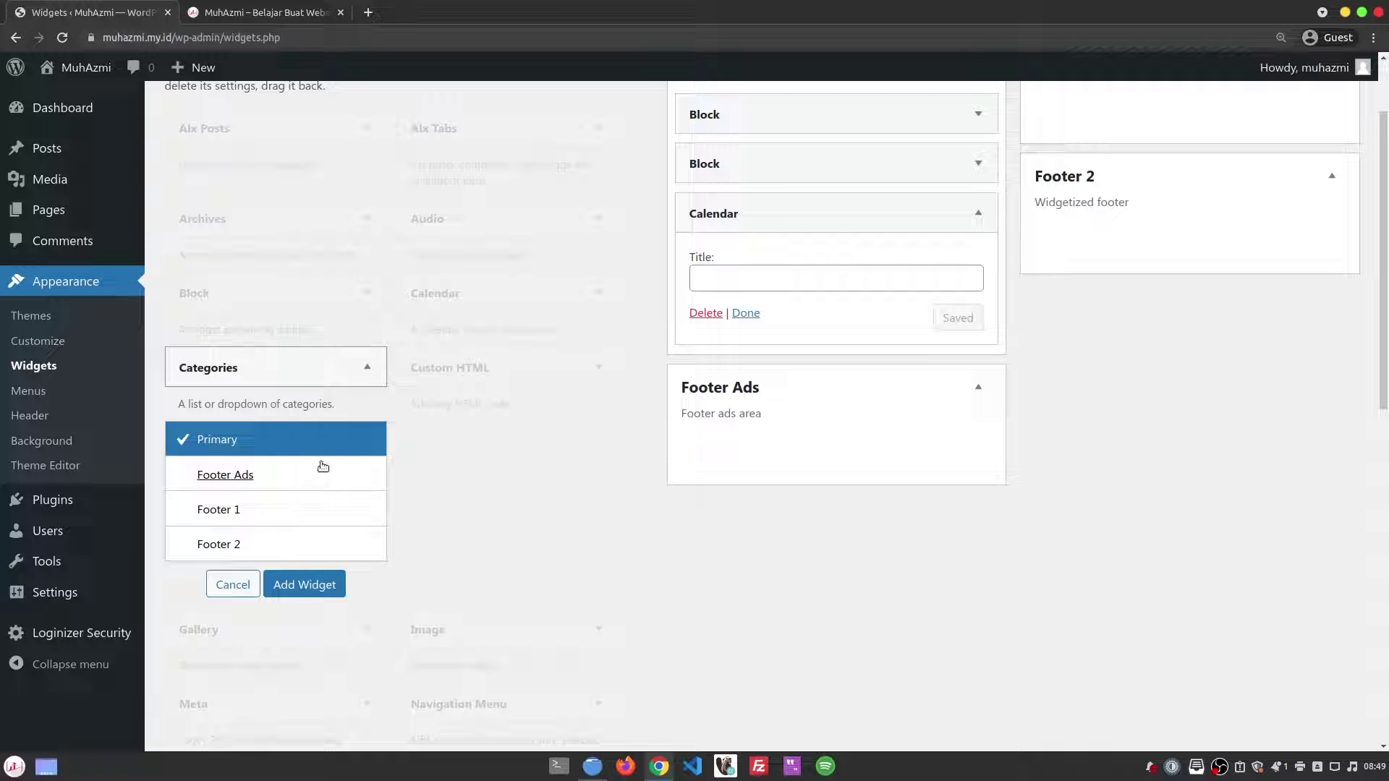
scroll(225, 463, "up", 1)
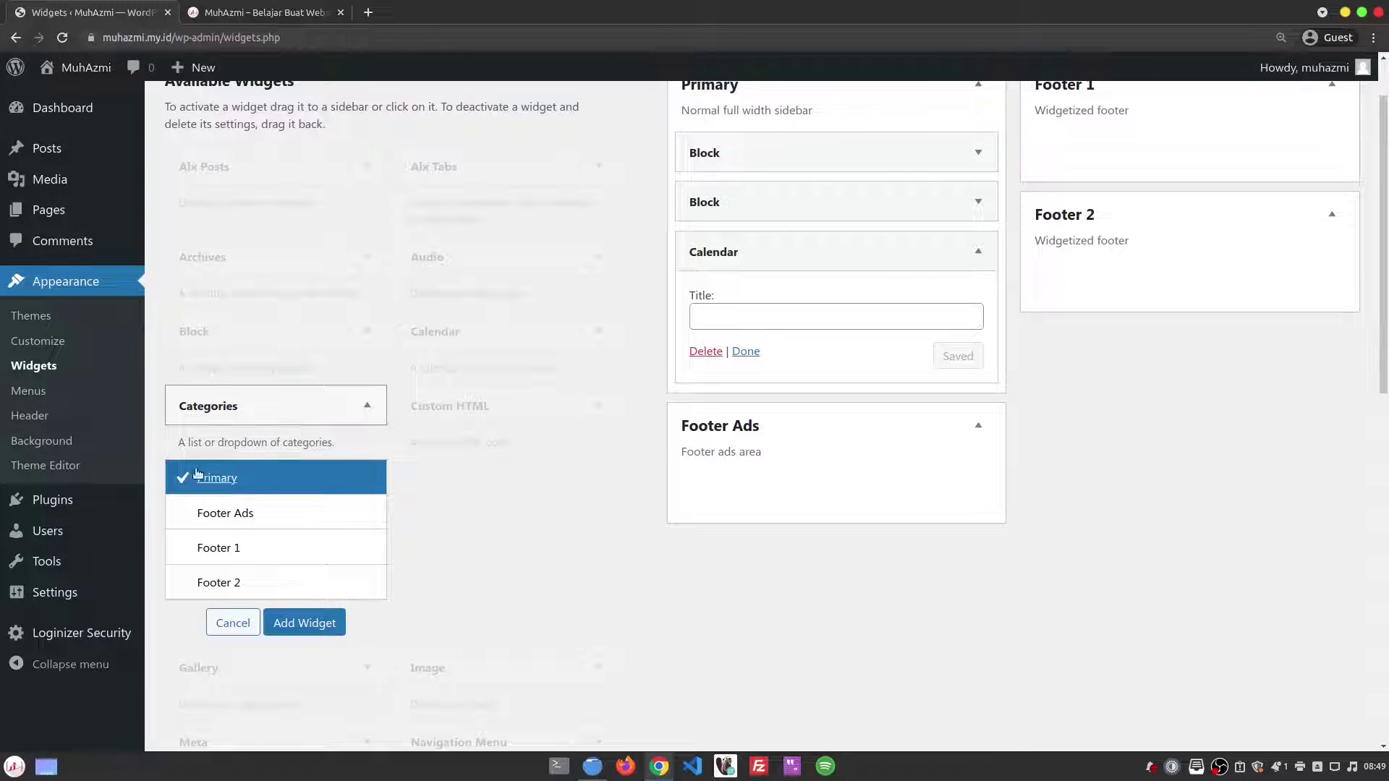
left_click(320, 626)
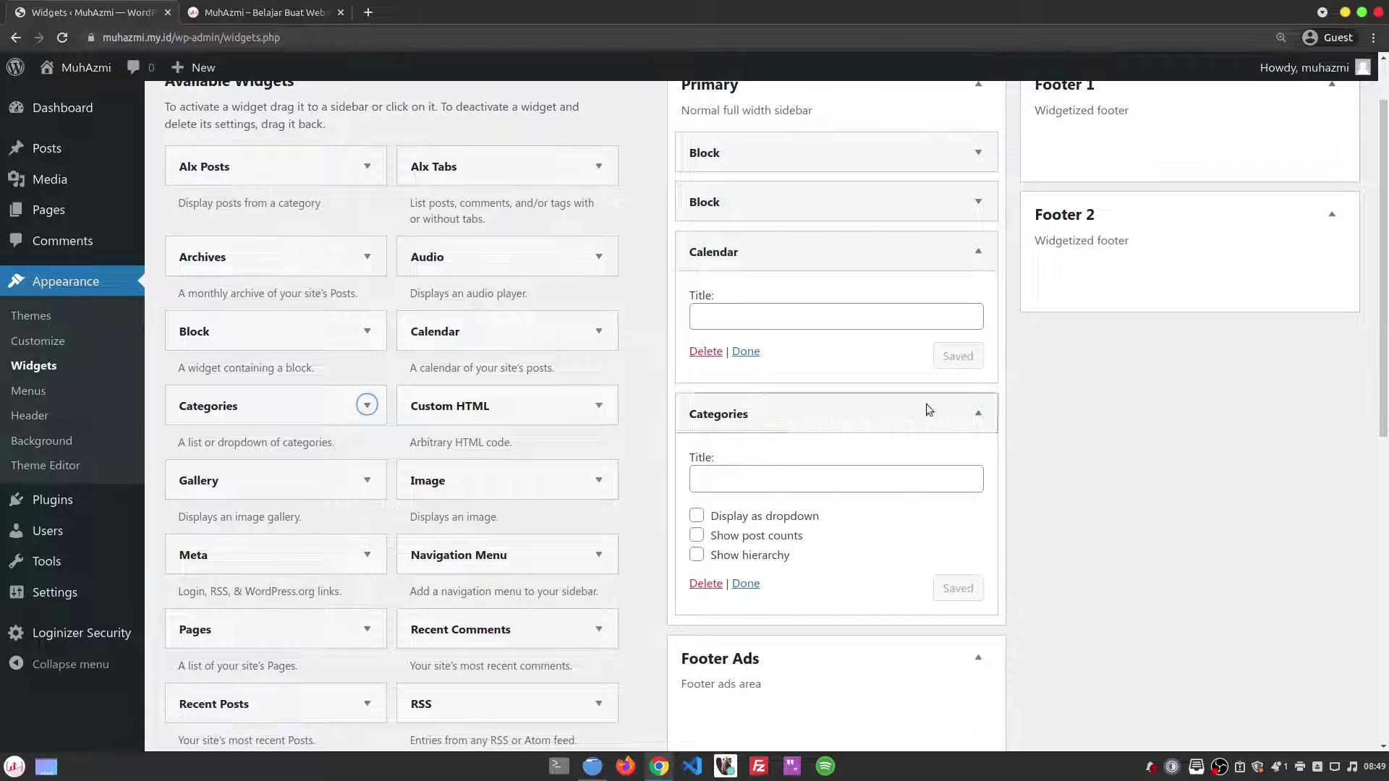
scroll(792, 511, "up", 2)
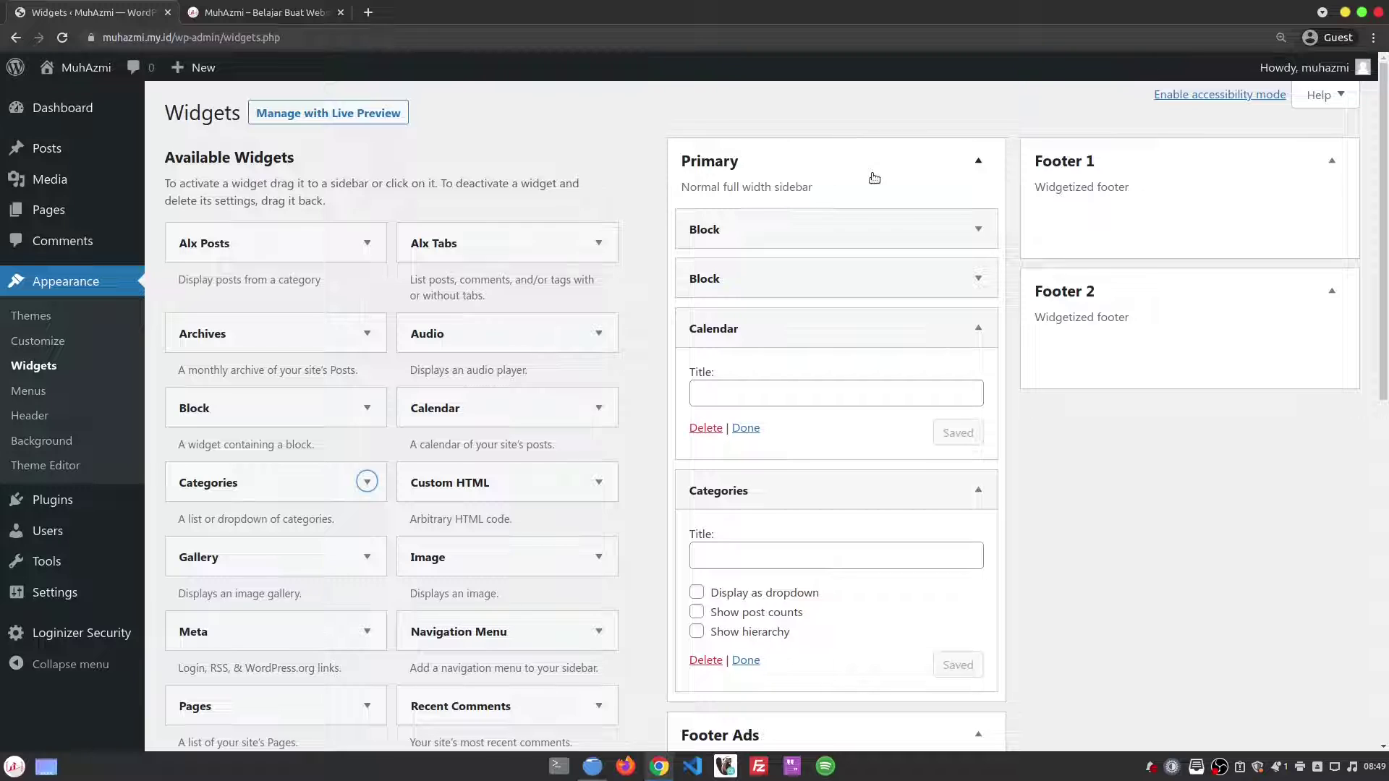
Check the live site's sidebar for the Categories list, and return to the widget management page
left_click(268, 13)
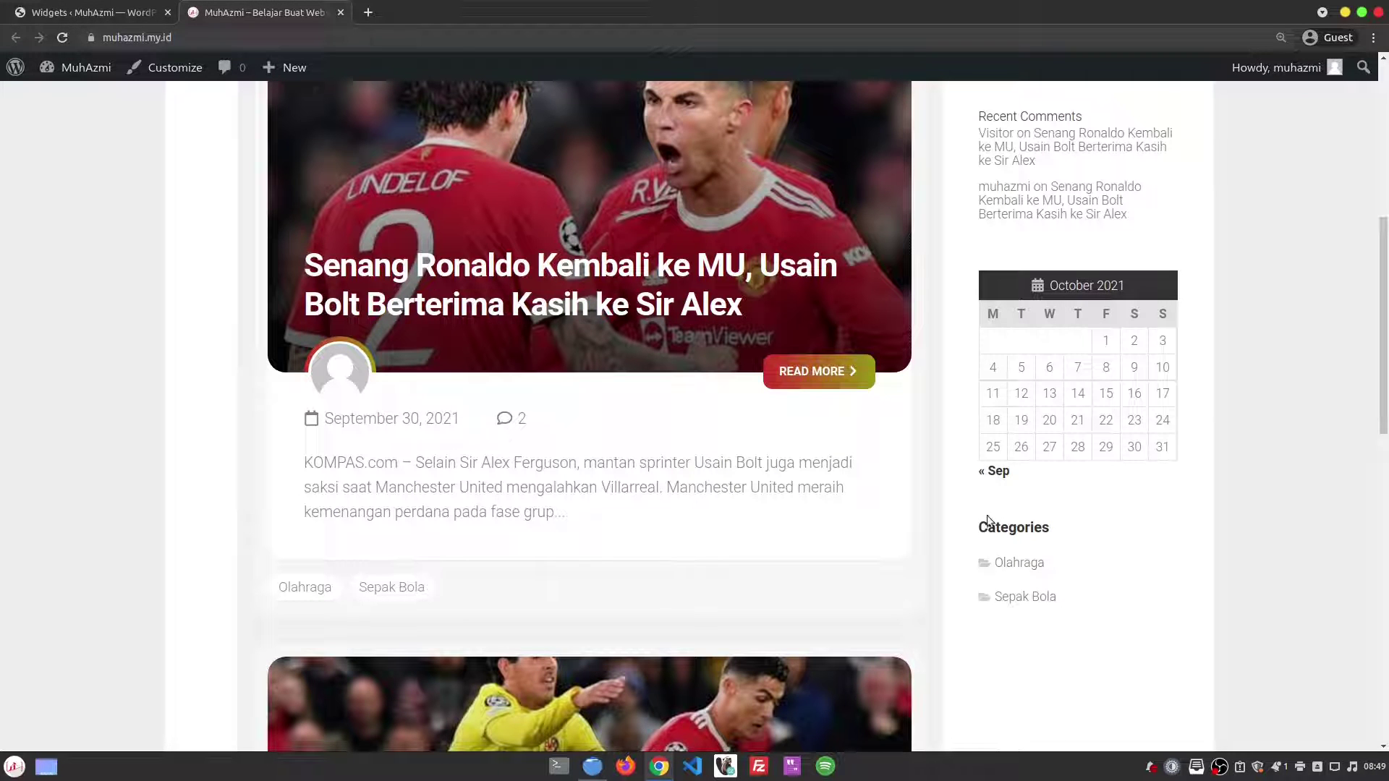
double_click(978, 530)
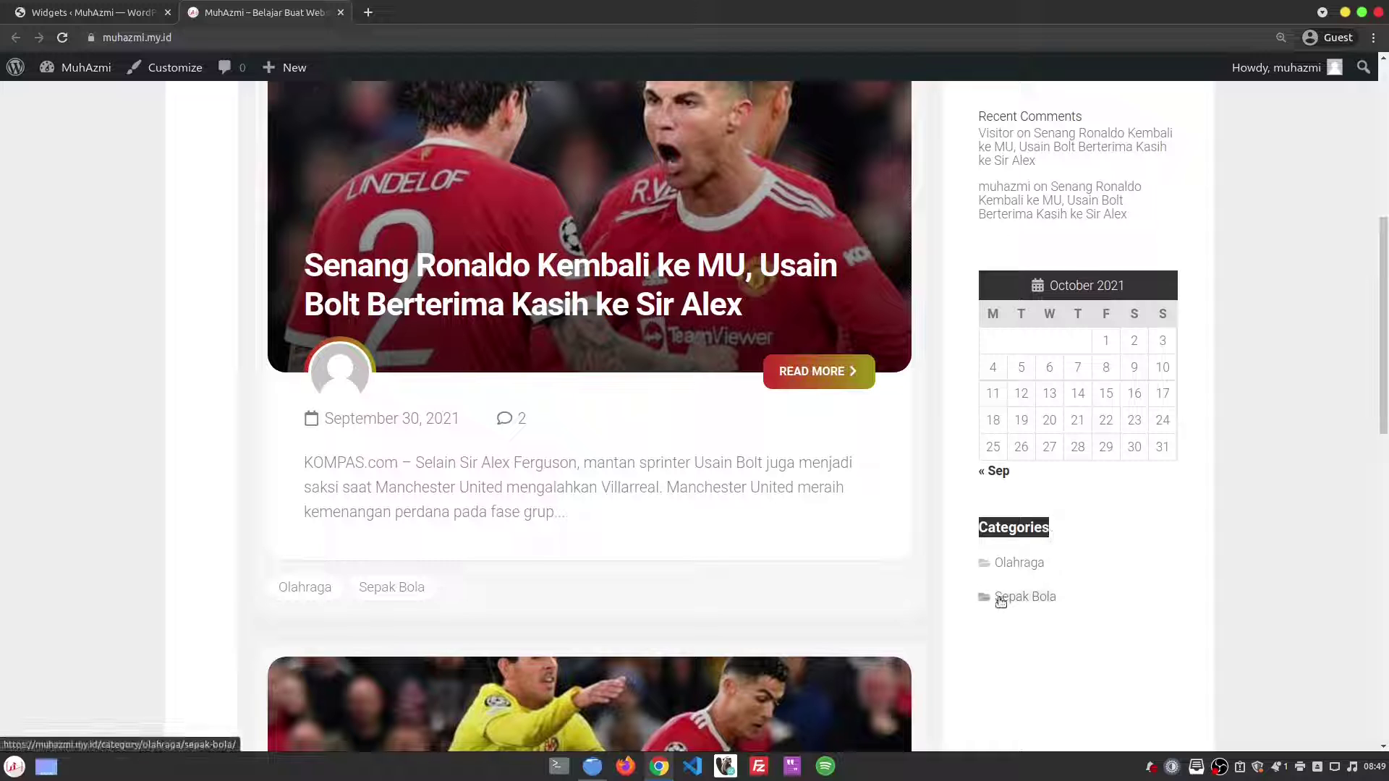
left_click(1138, 596)
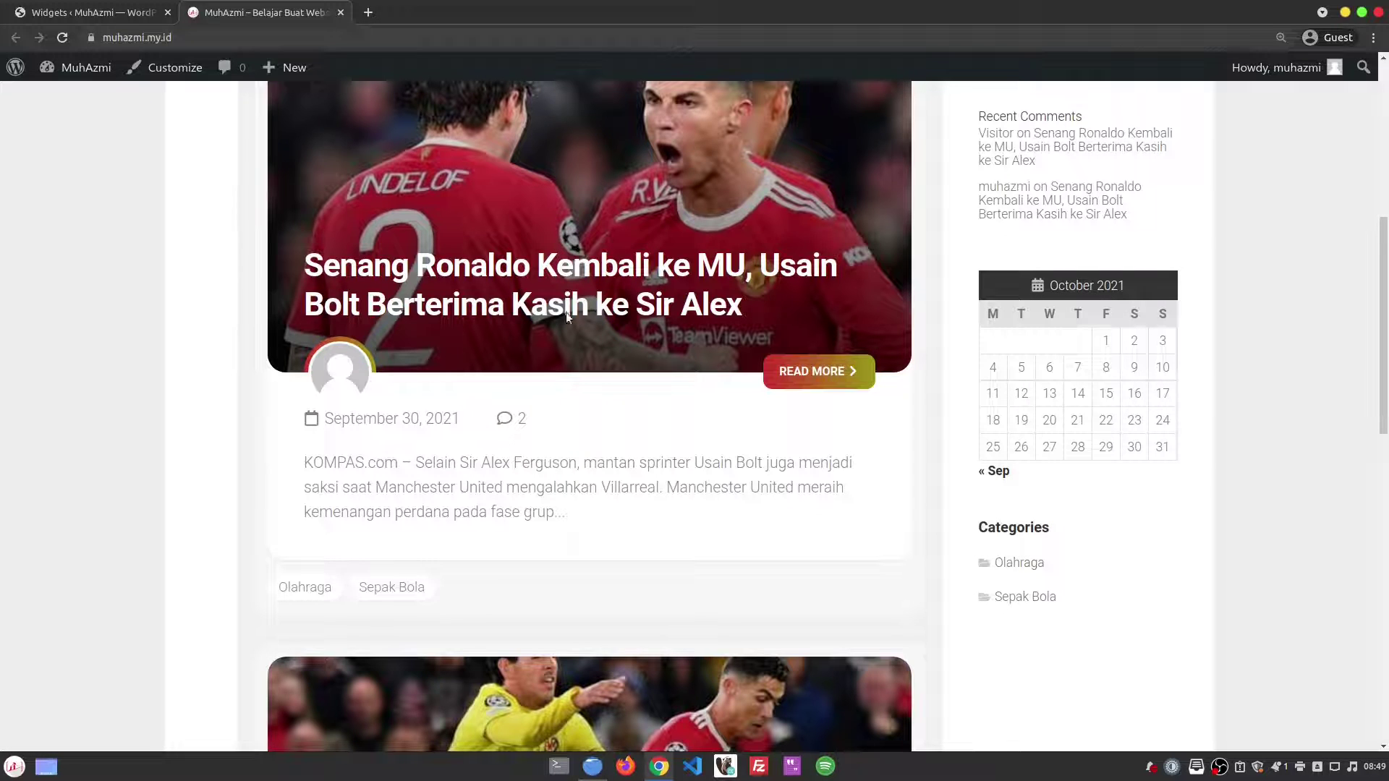
key("ctrl+Page_Up")
scroll(768, 424, "down", 5)
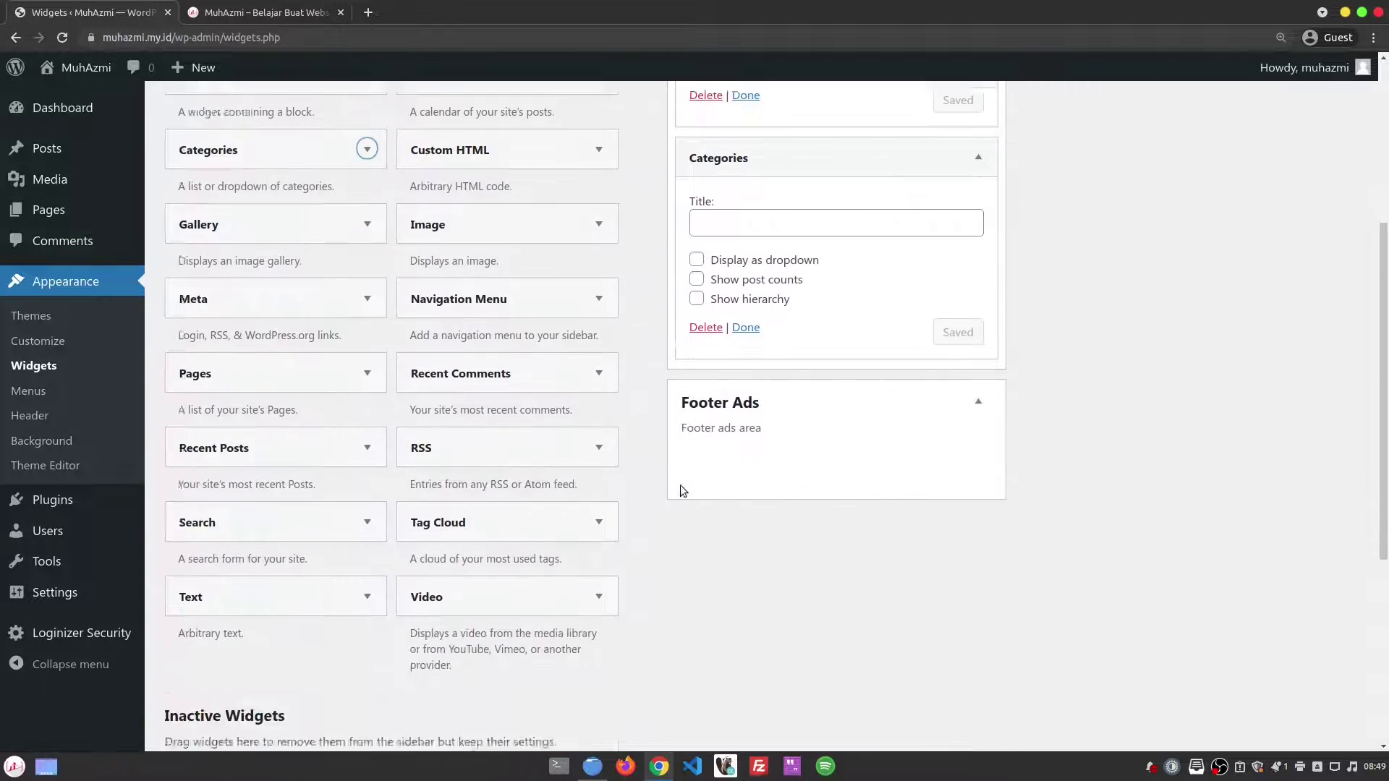
scroll(682, 482, "up", 5)
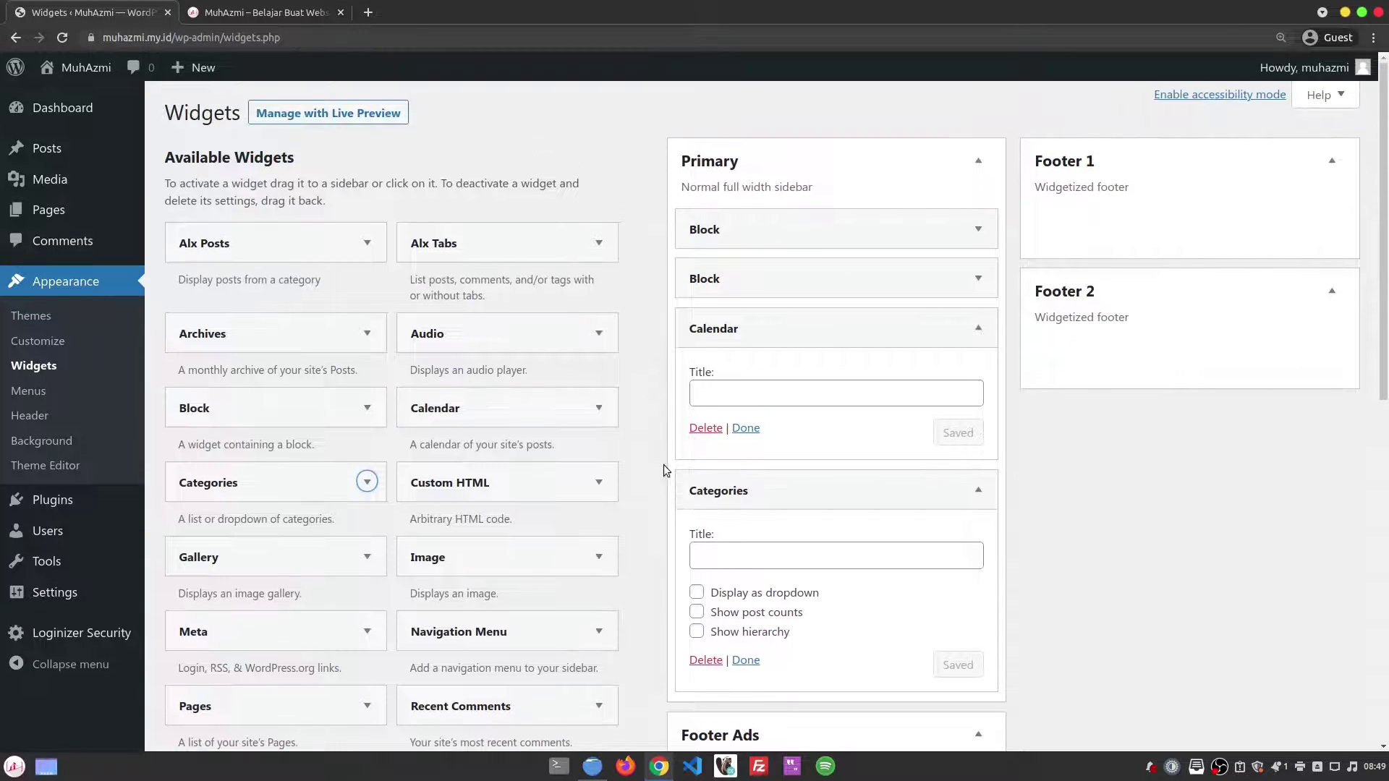
Collapse the Categories widget in the Primary area and delete the Calendar widget
left_click(743, 328)
left_click(800, 377)
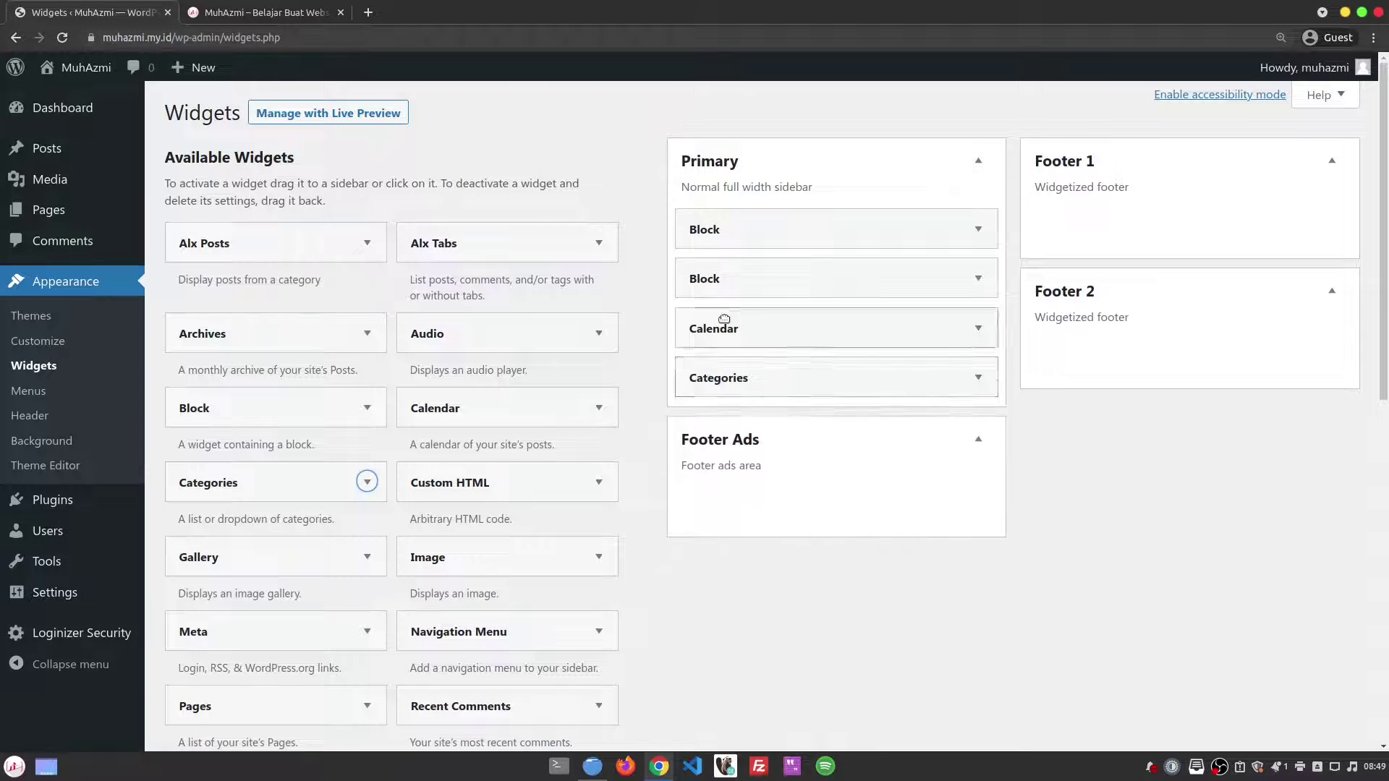
left_click(901, 278)
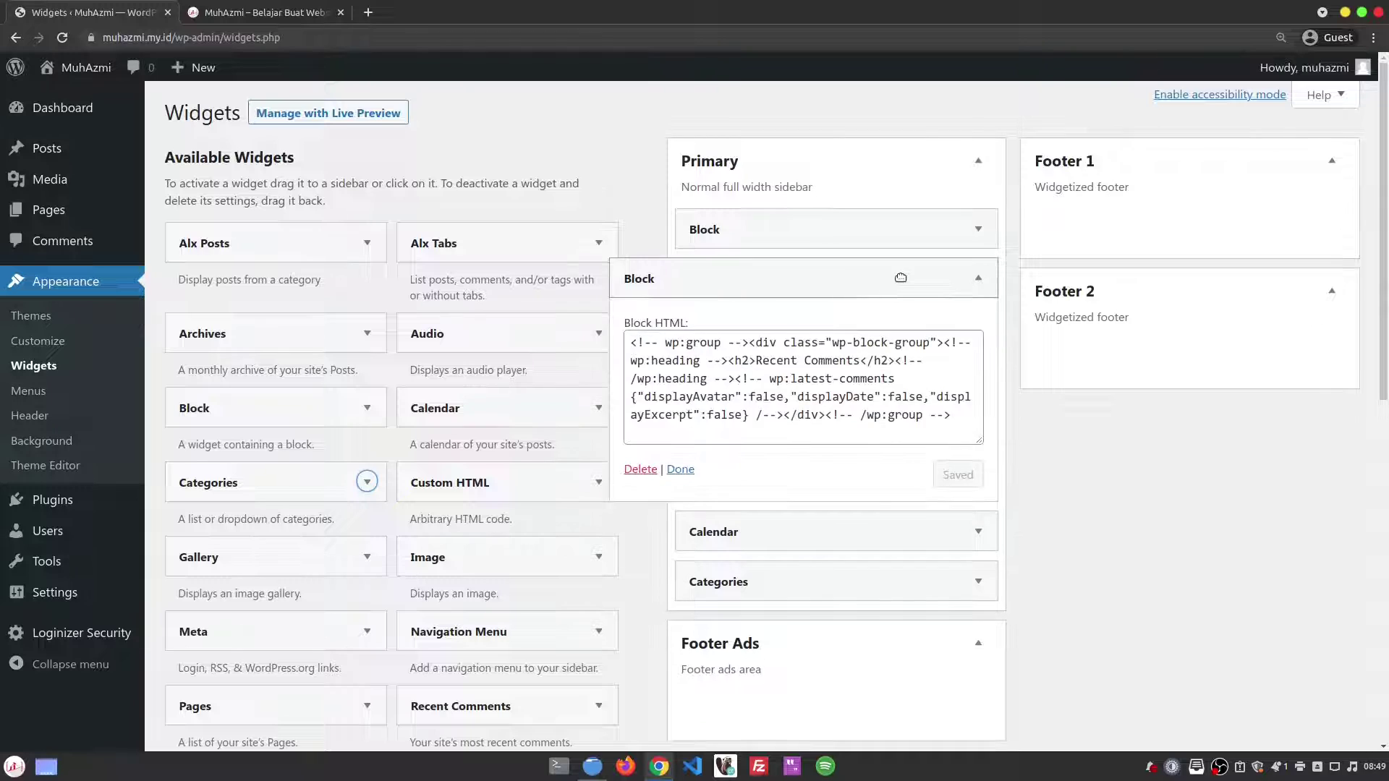
left_click(900, 277)
left_click(786, 376)
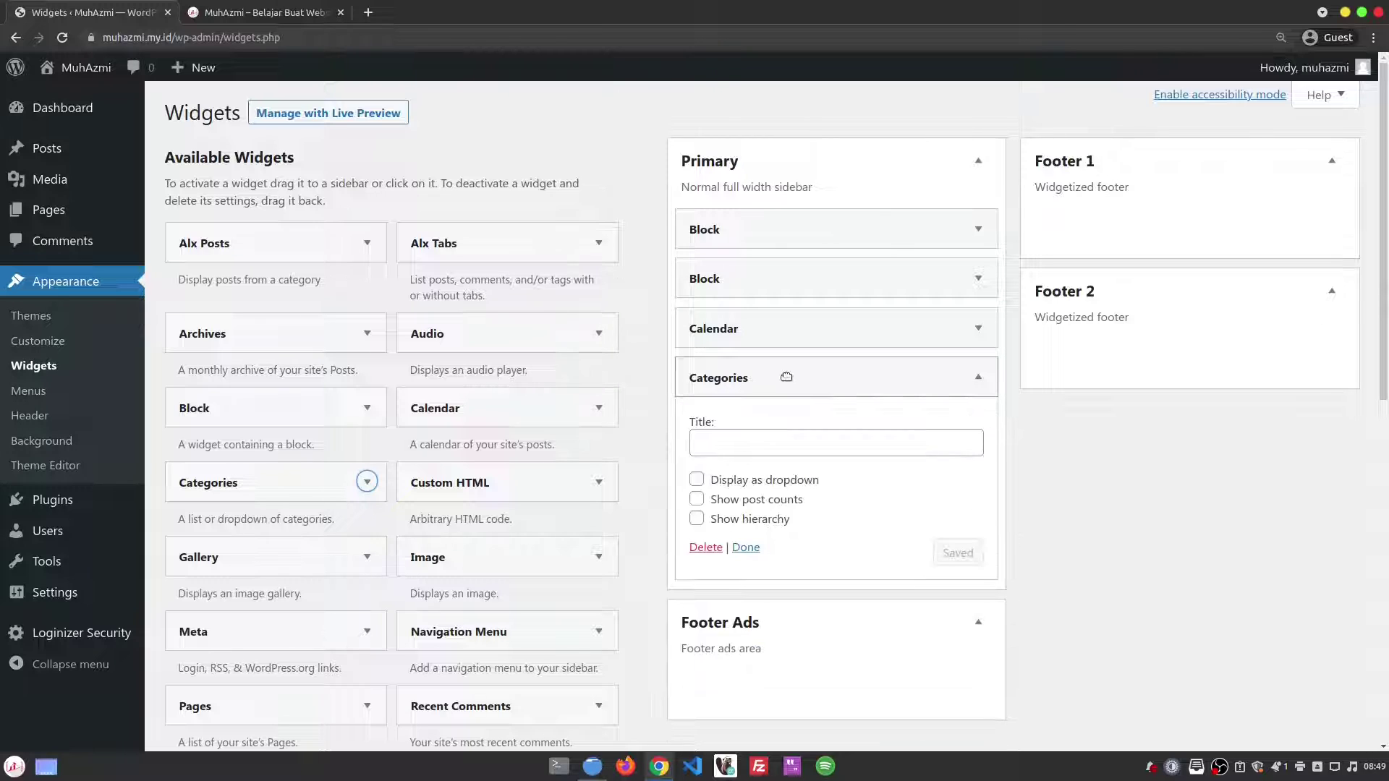
left_click(786, 377)
left_click(859, 326)
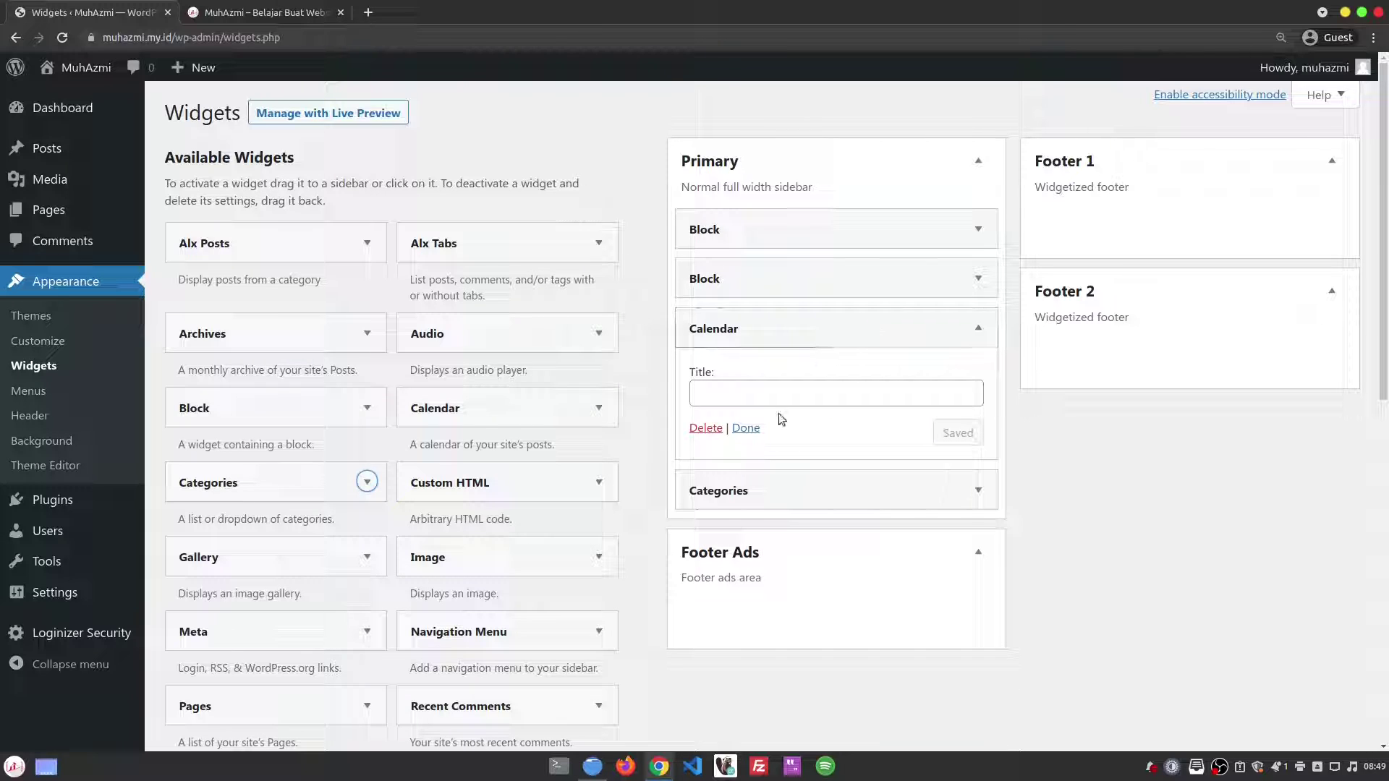
left_click(709, 429)
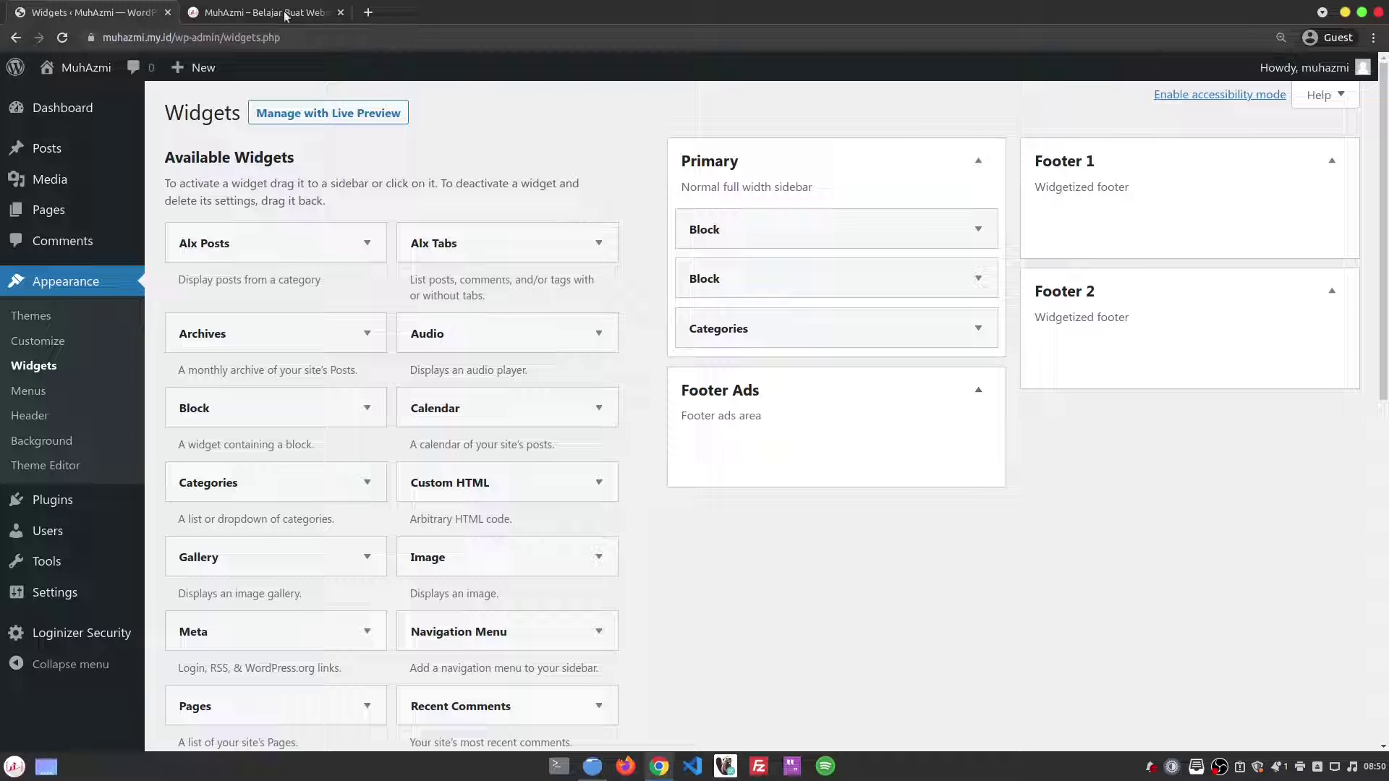
Reload the live site to check its sidebar after the calendar removal, and return to the widget management page
left_click(259, 11)
left_click(63, 39)
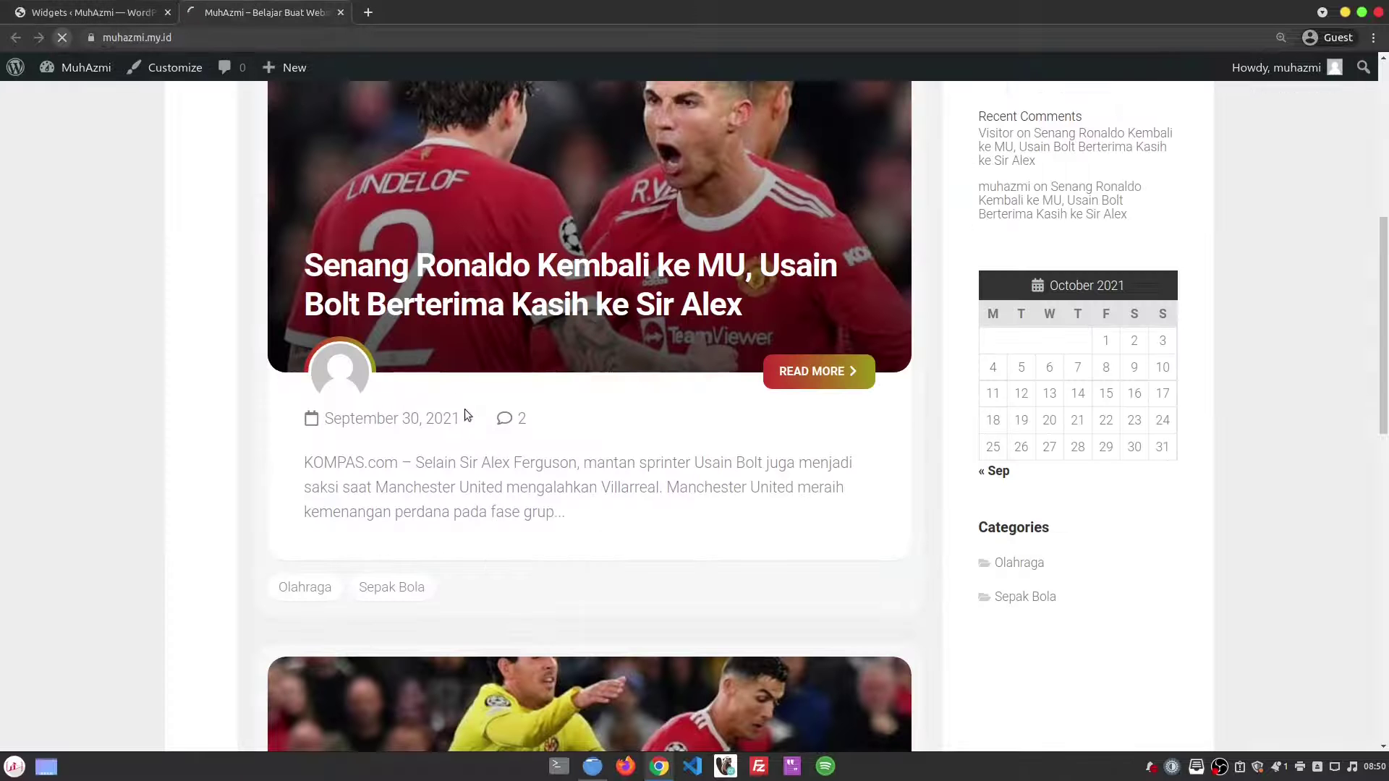
scroll(1179, 397, "down", 5)
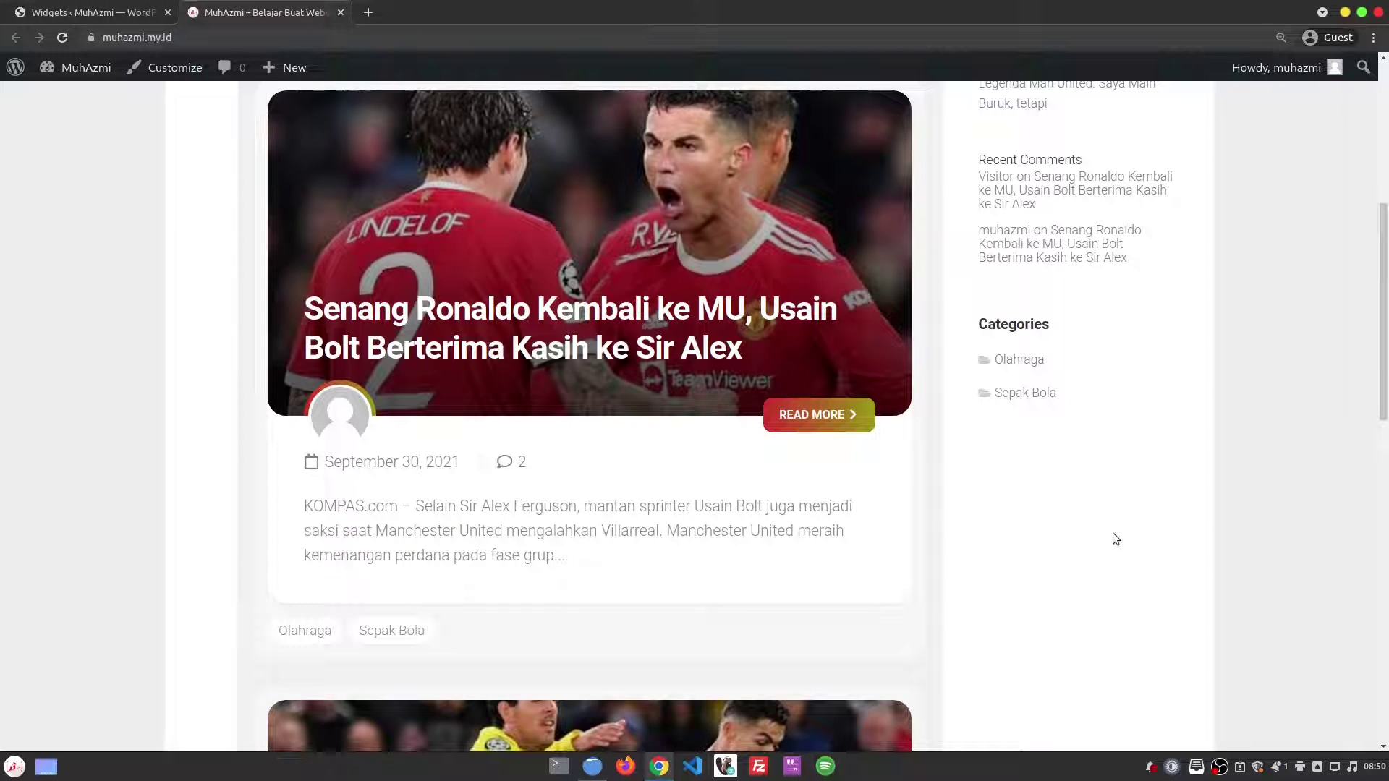
key("ctrl+shift+Tab")
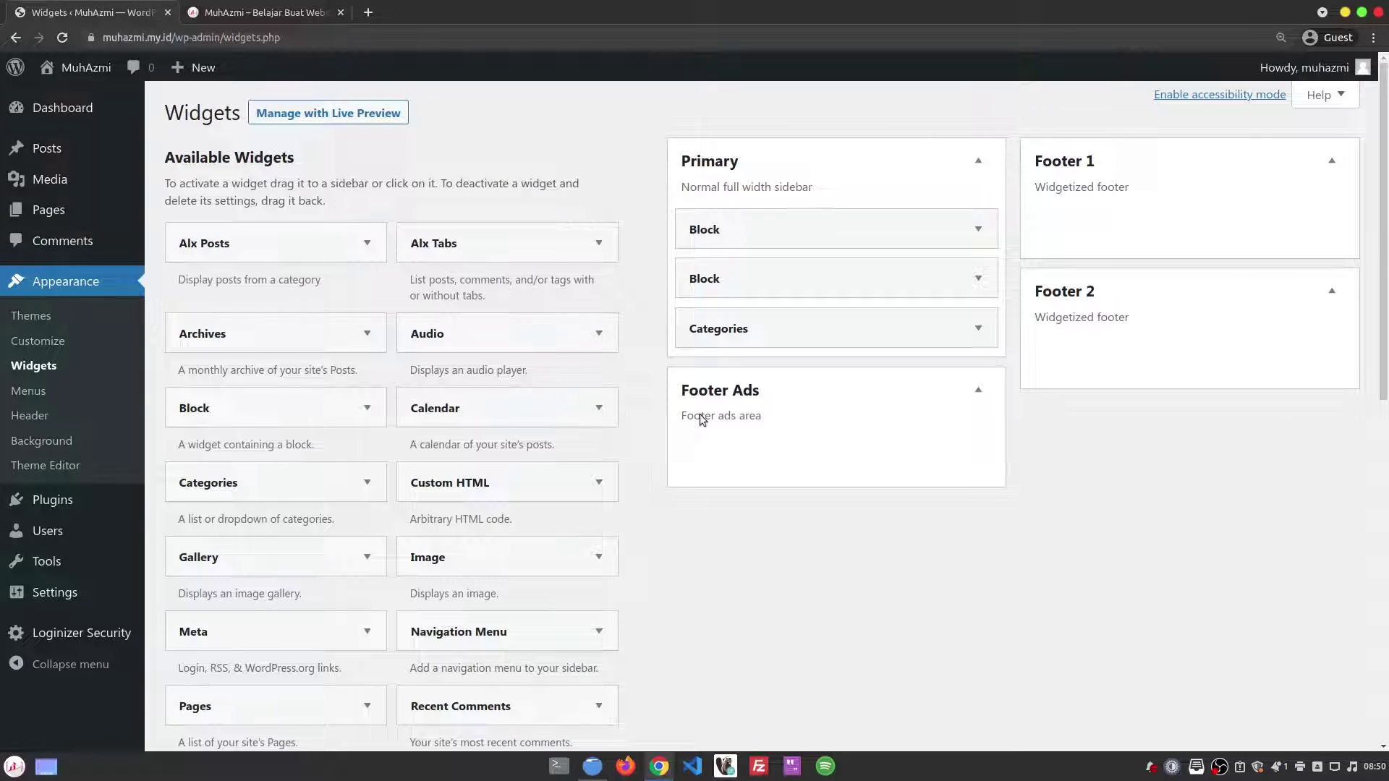